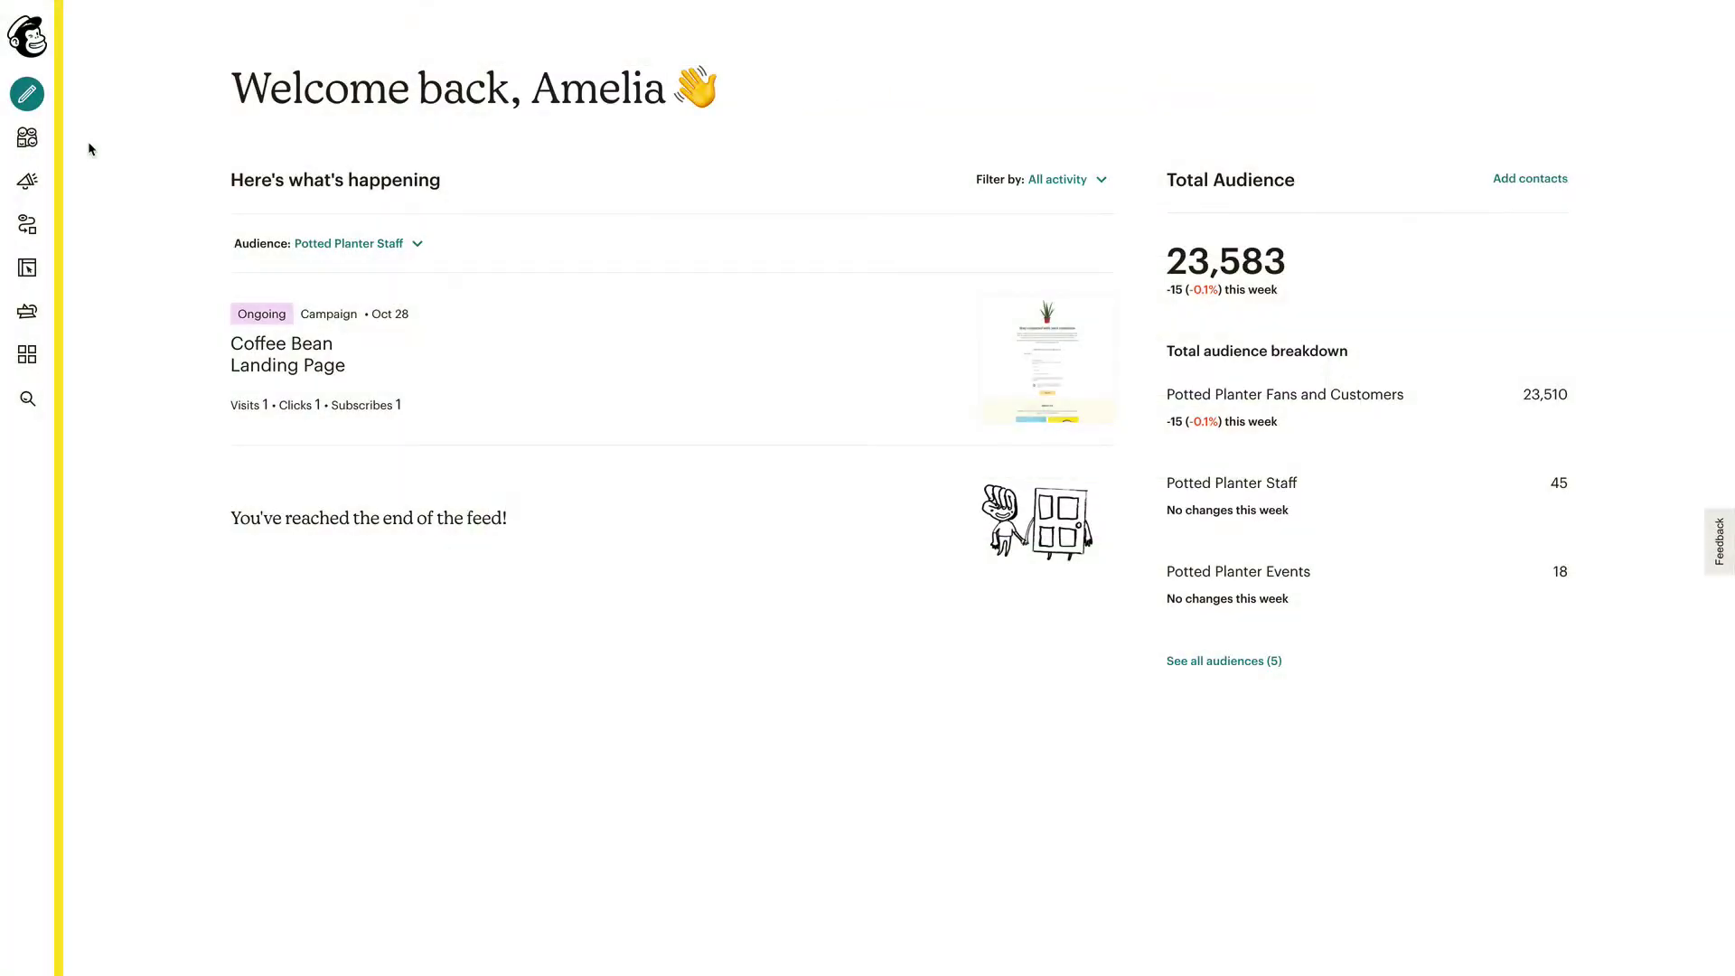
# - Switch to the Potted Planter Fans and Customers audience and open its Signup forms page
pyautogui.click(81, 262)
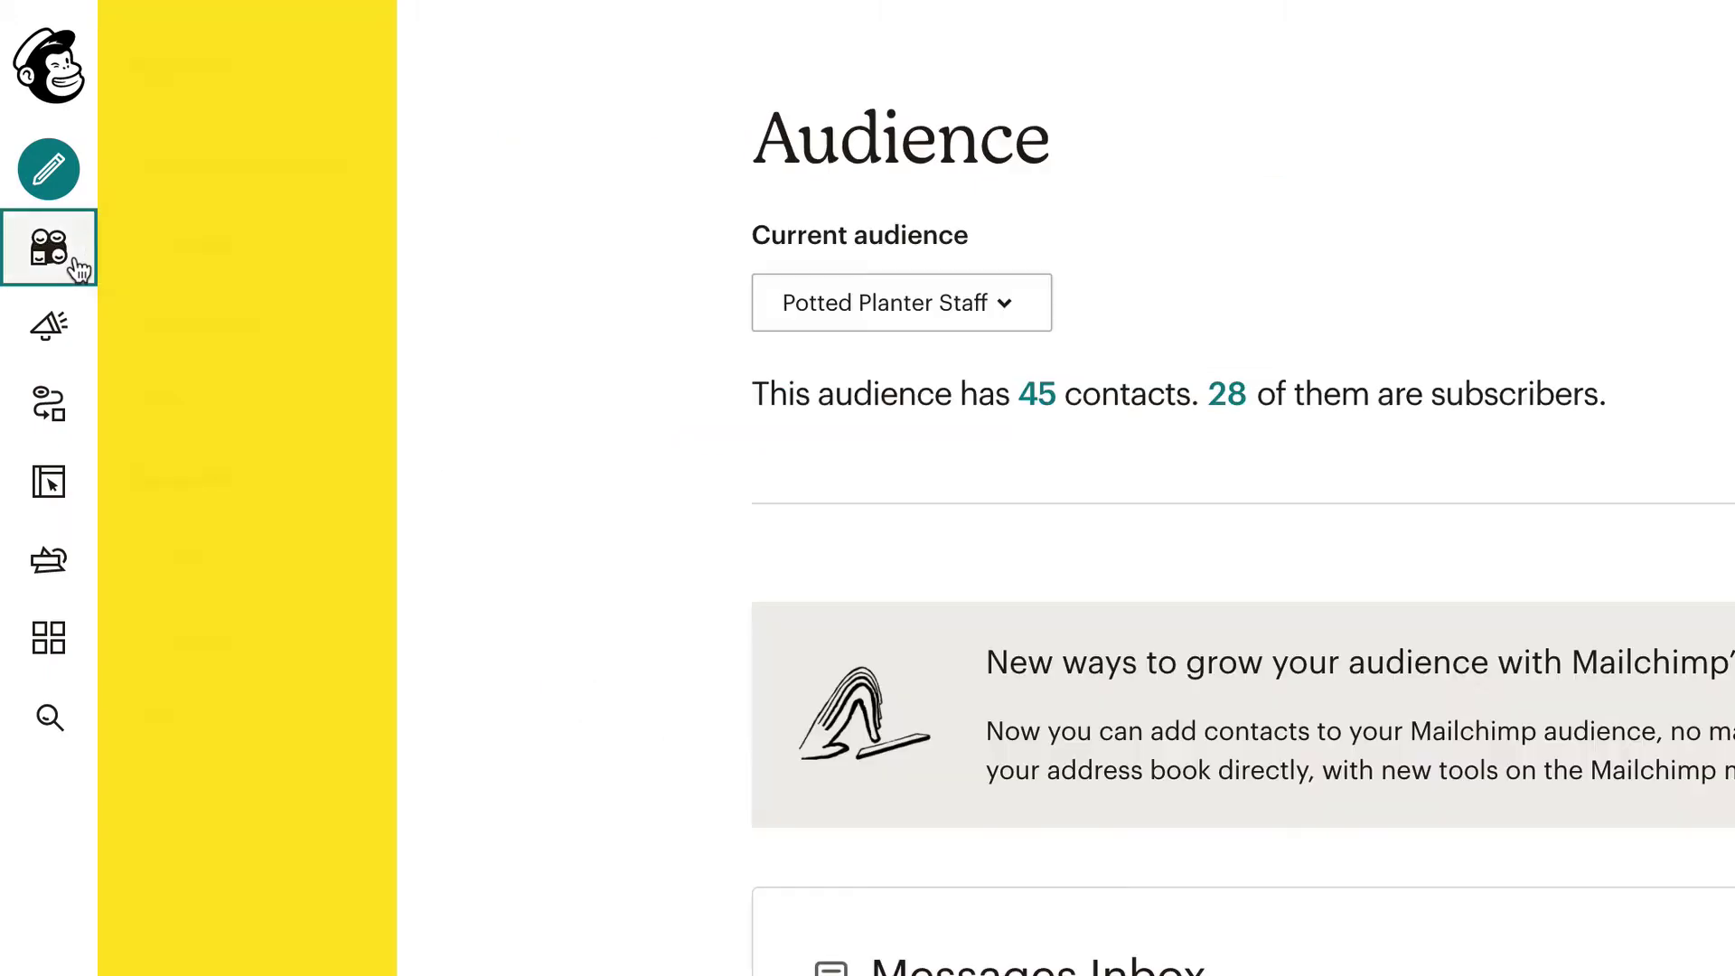
pyautogui.click(1004, 317)
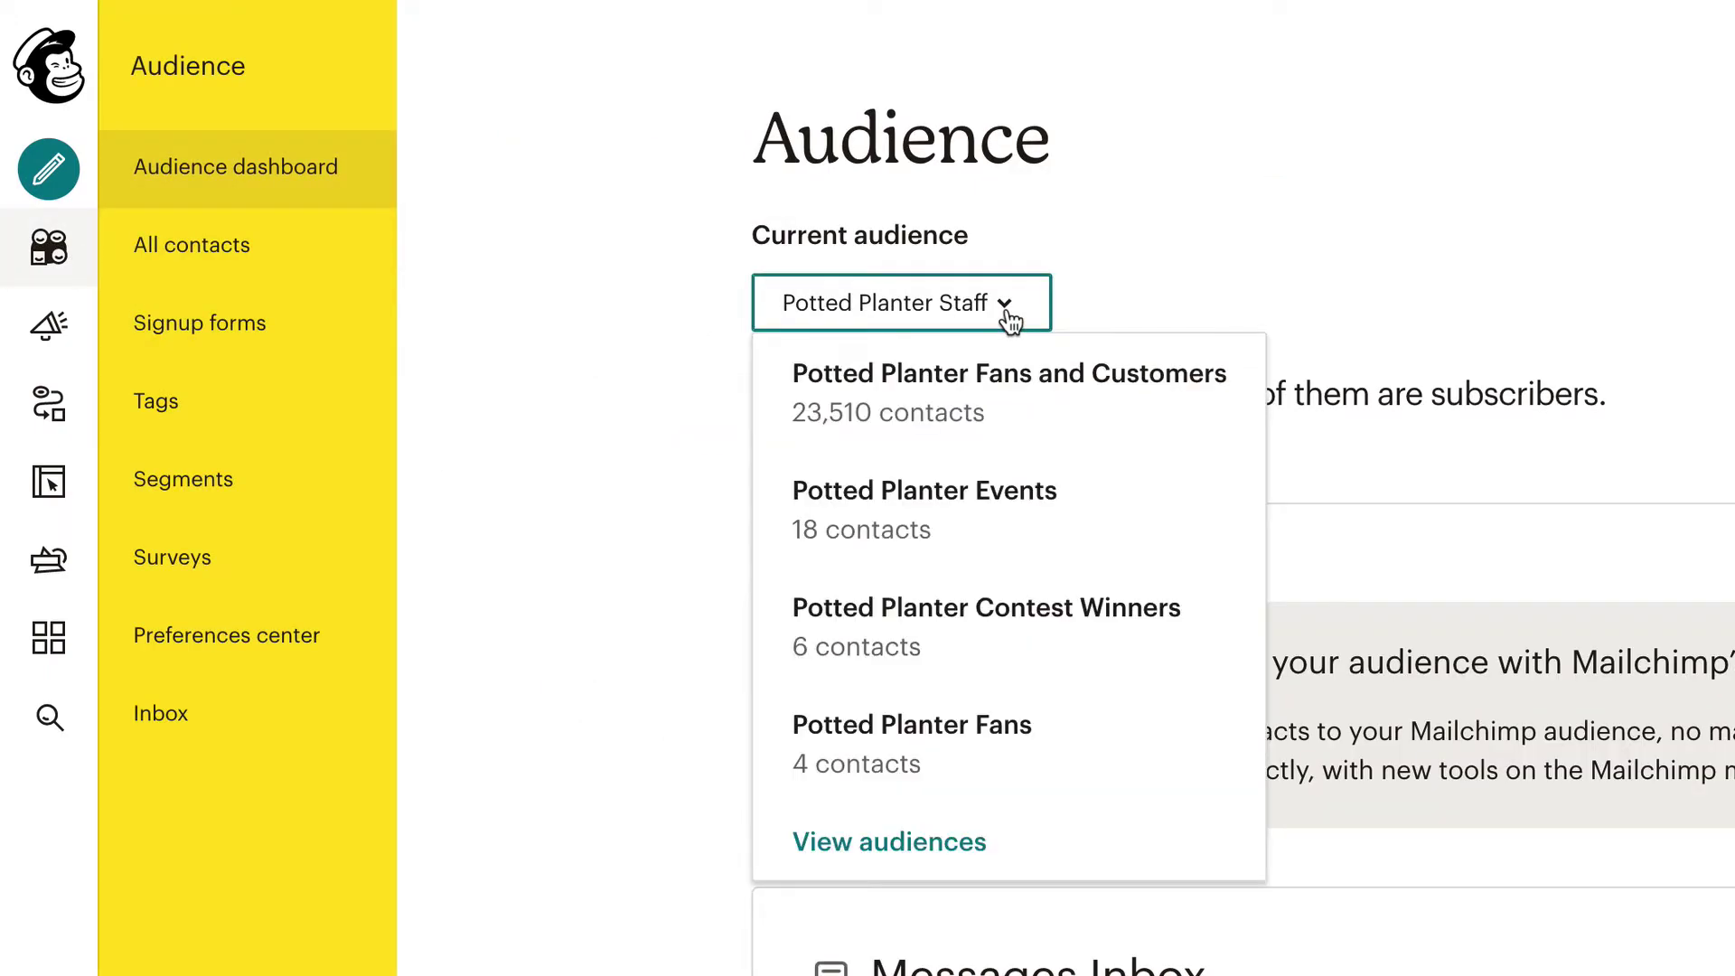
pyautogui.click(1103, 432)
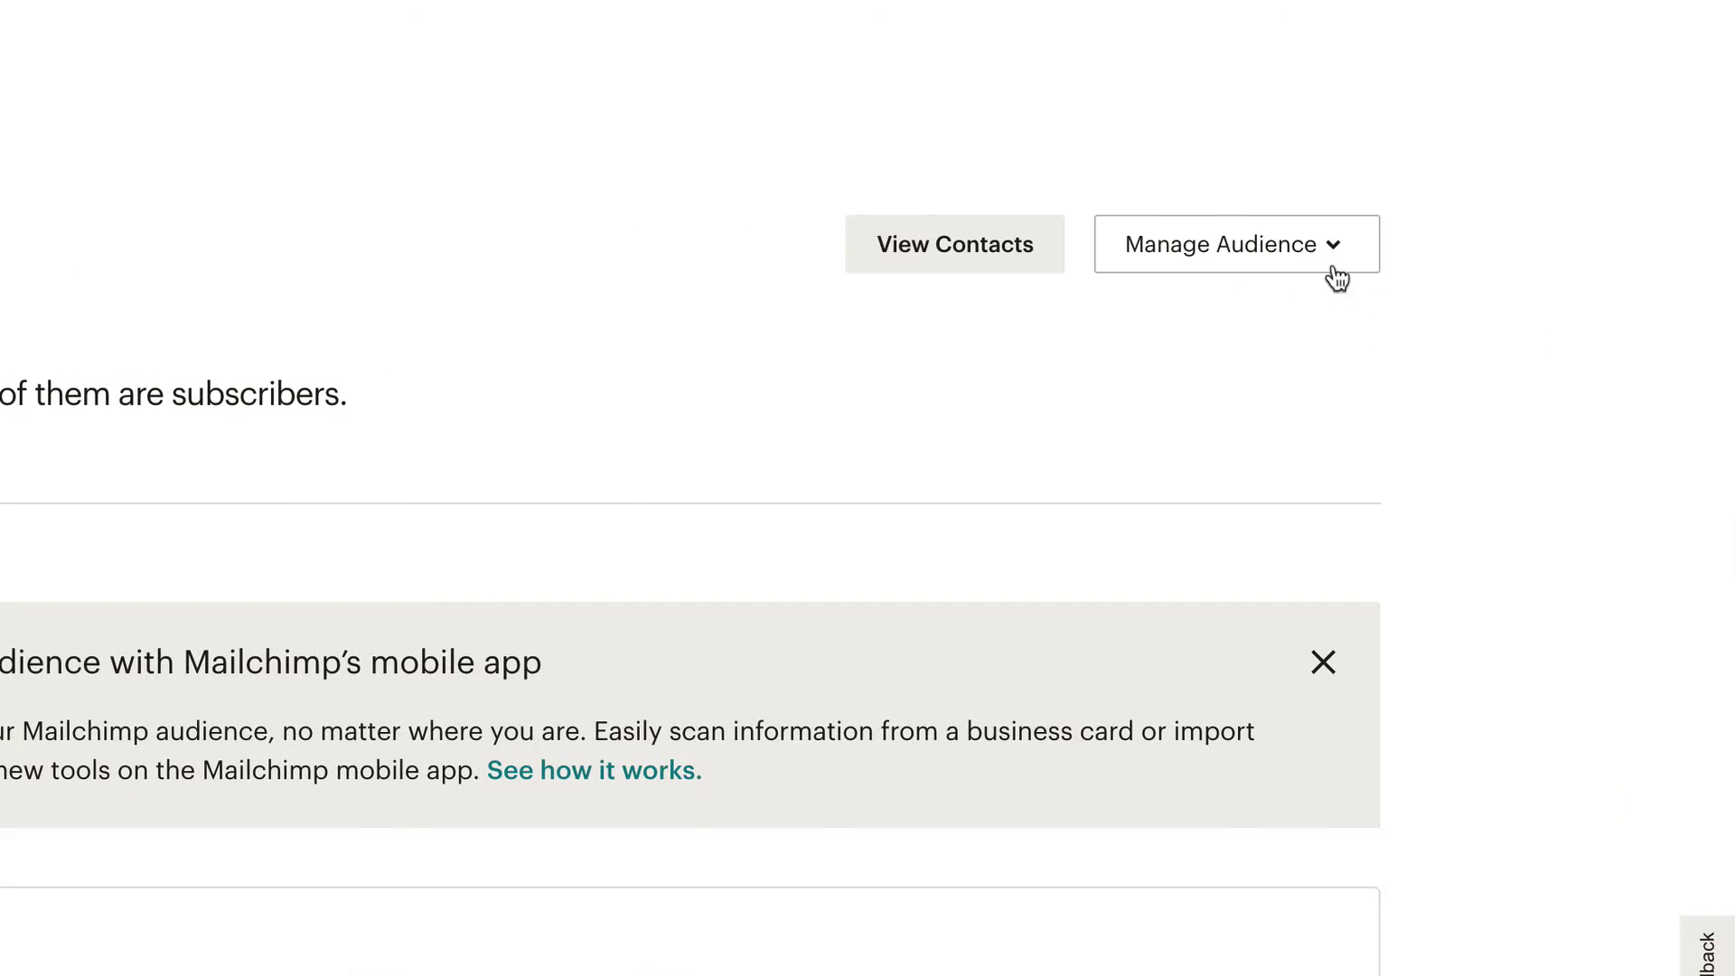
pyautogui.click(1334, 269)
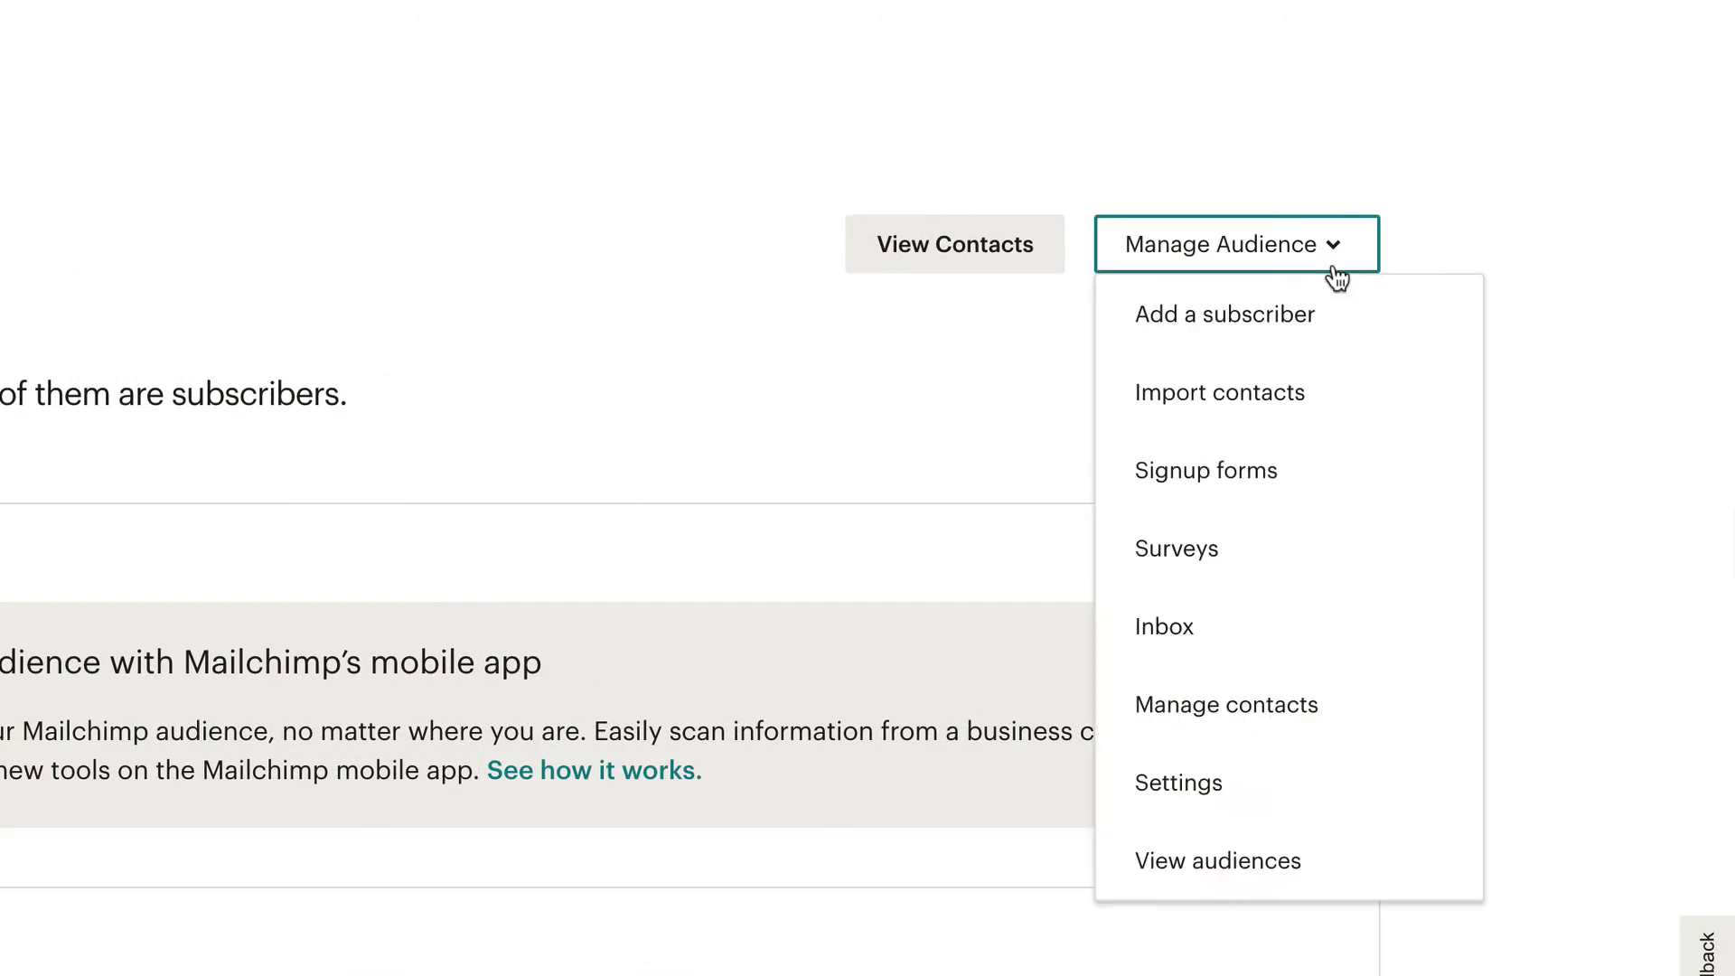
pyautogui.click(1338, 485)
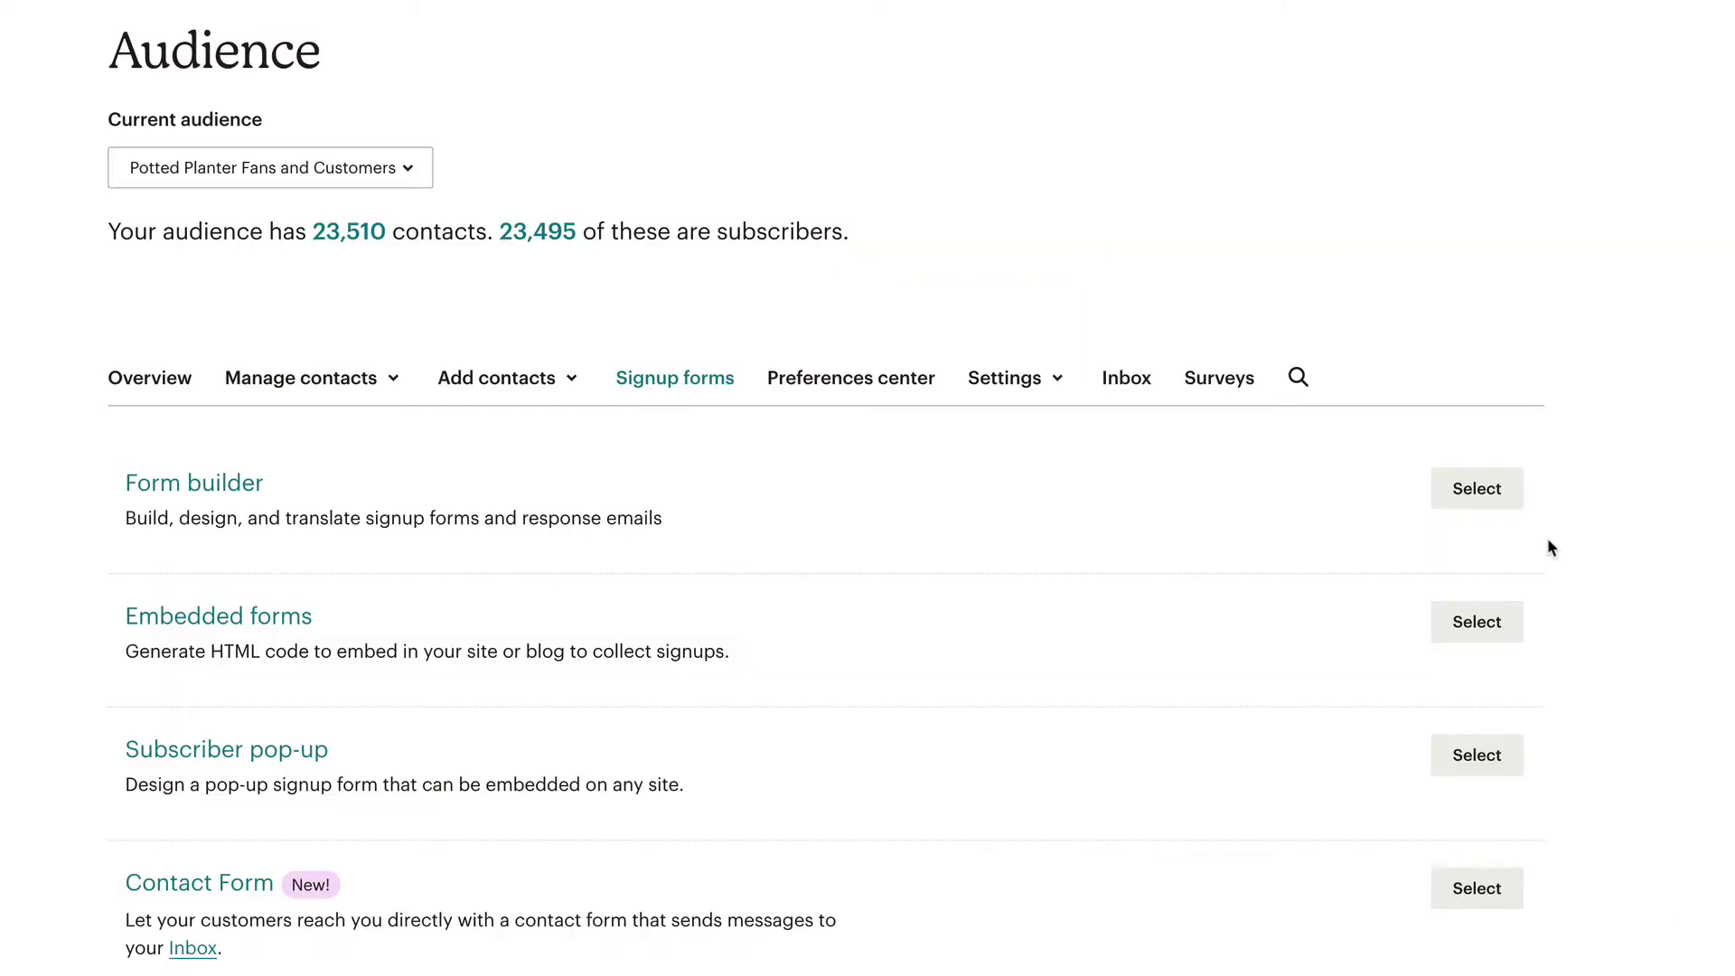
# - Open the Form builder and check that Signup form is chosen in the forms dropdown
pyautogui.click(1502, 497)
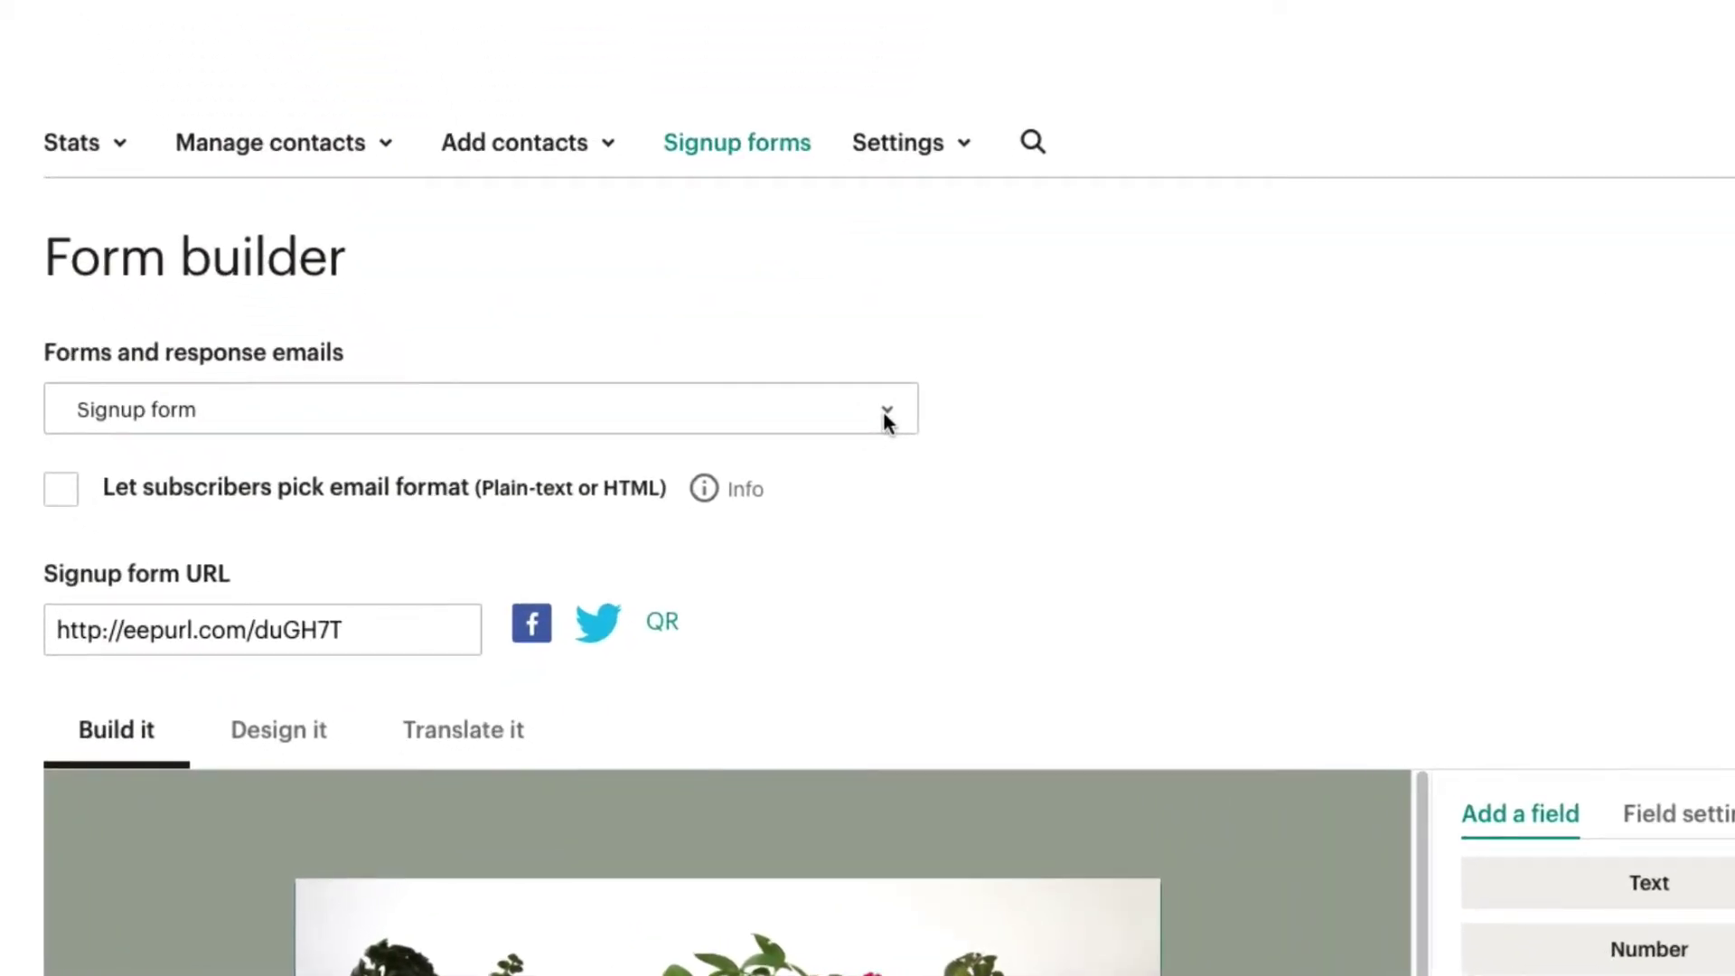
pyautogui.click(886, 419)
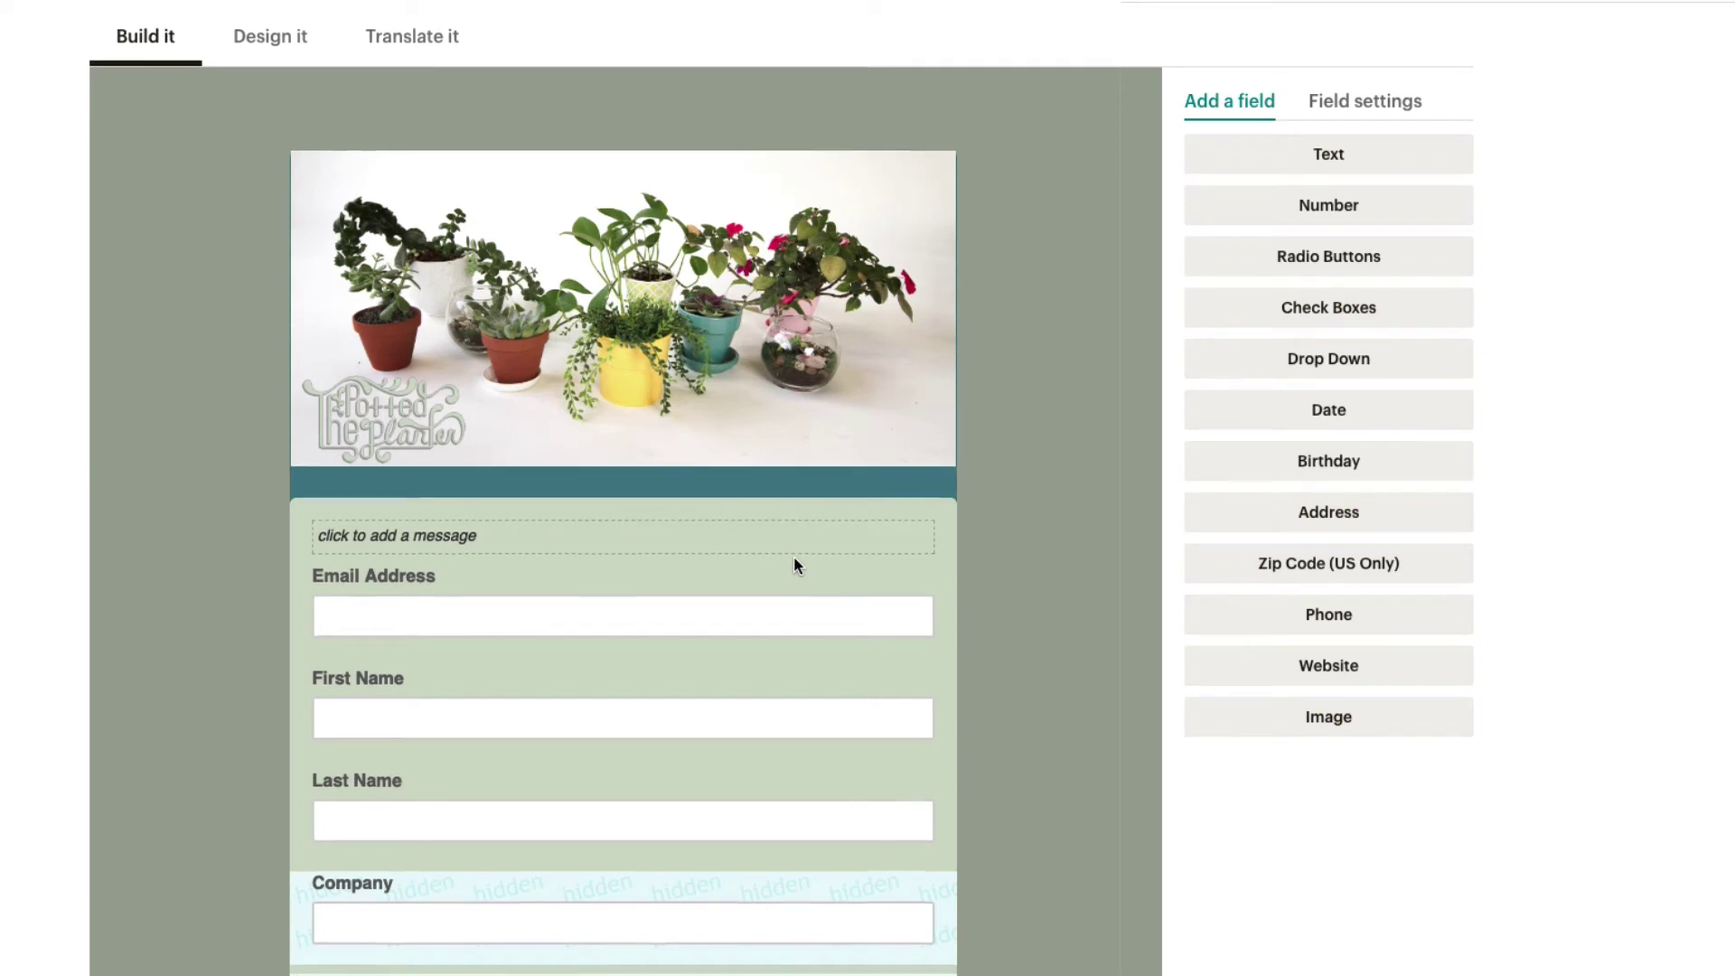
# - Write a 'Sign up' greeting inviting visitors to join The Potted Planter's mailing list
pyautogui.click(770, 541)
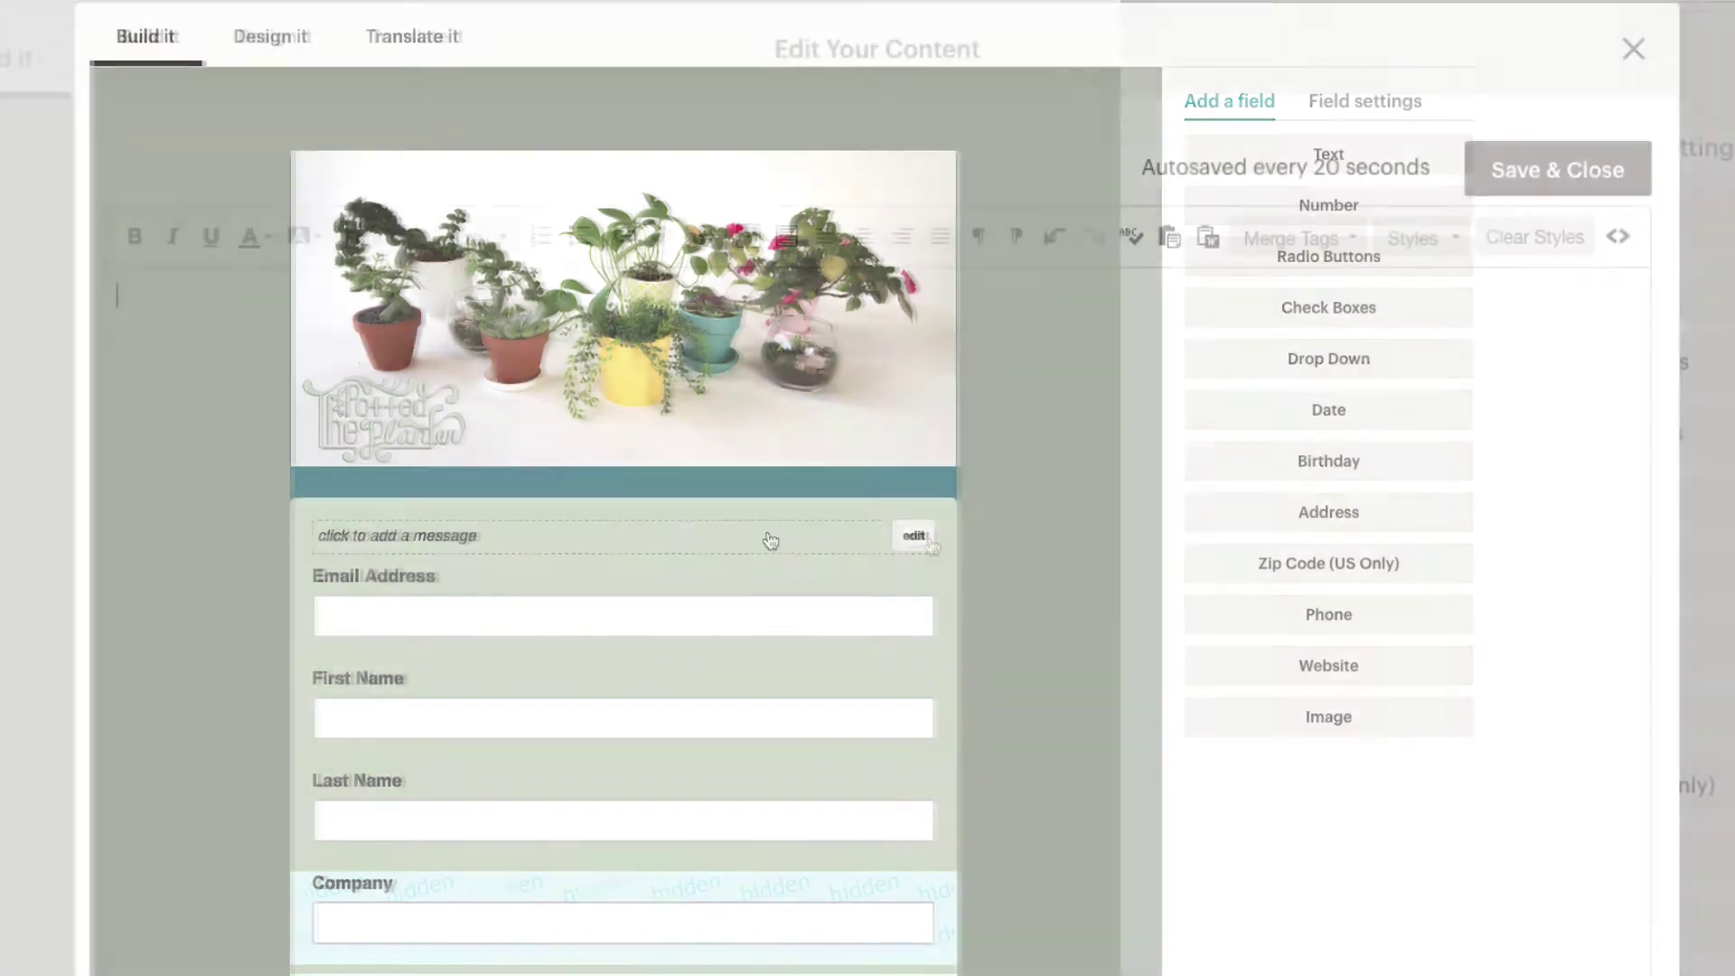
pyautogui.write('Sign up')
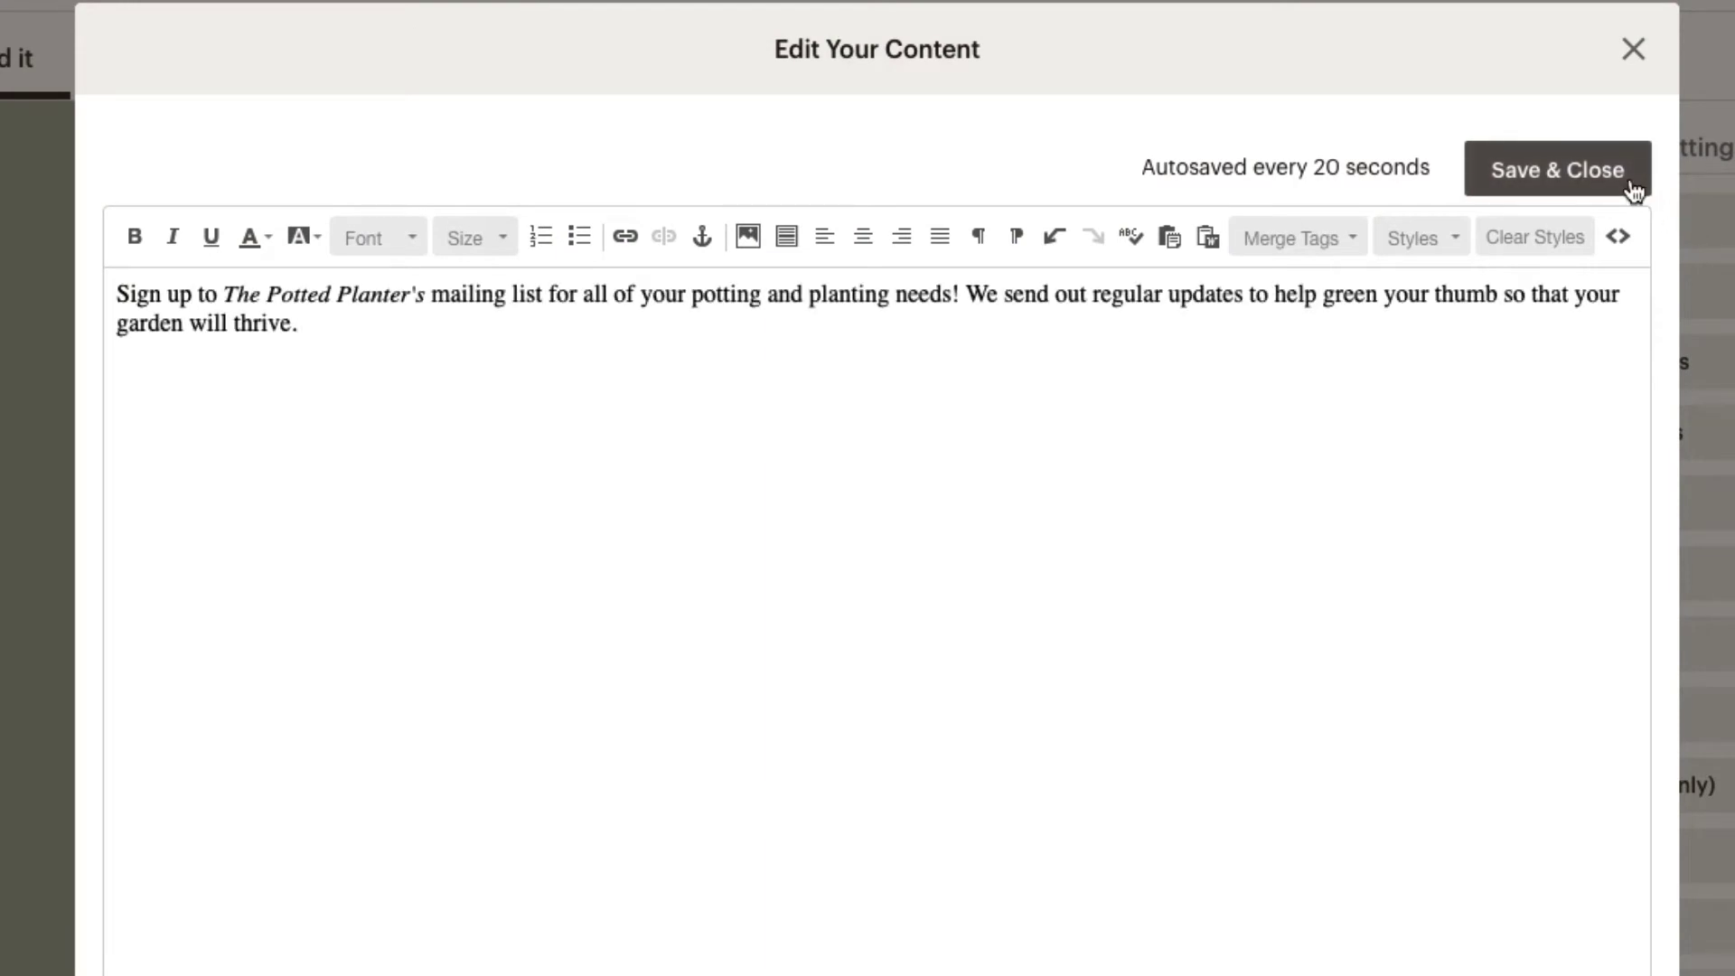
# - Save the greeting onto the form, add a new text field, and move Unnecessary Field lower
pyautogui.click(1631, 186)
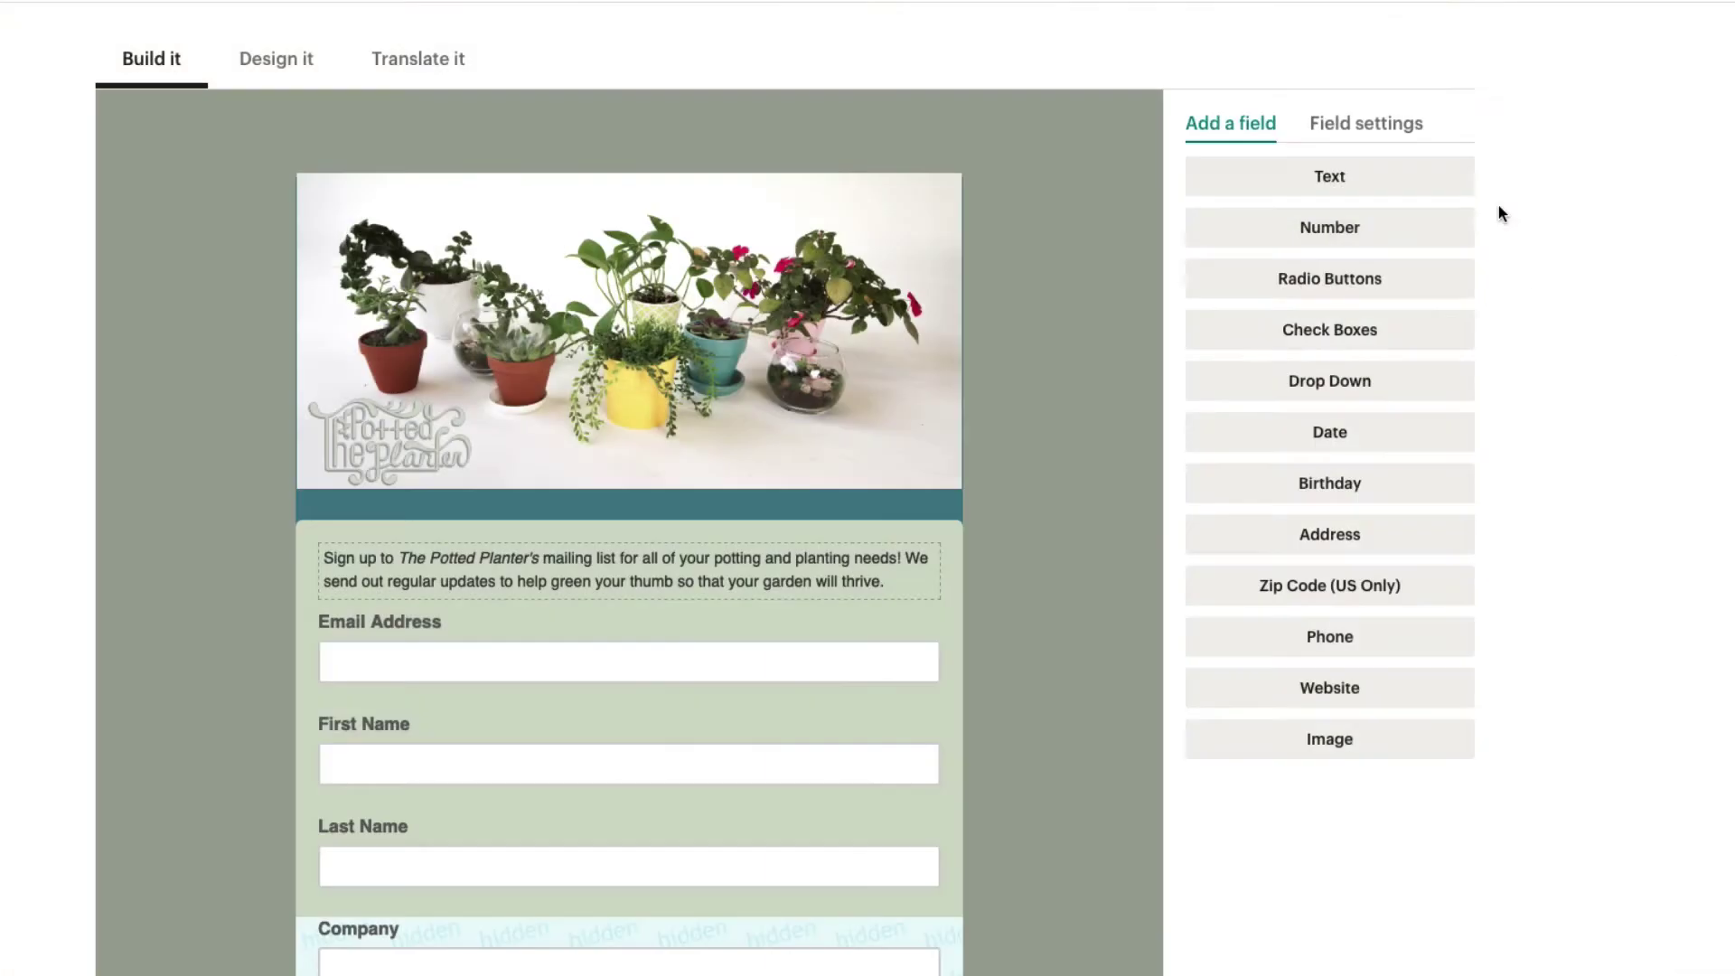
pyautogui.click(1456, 186)
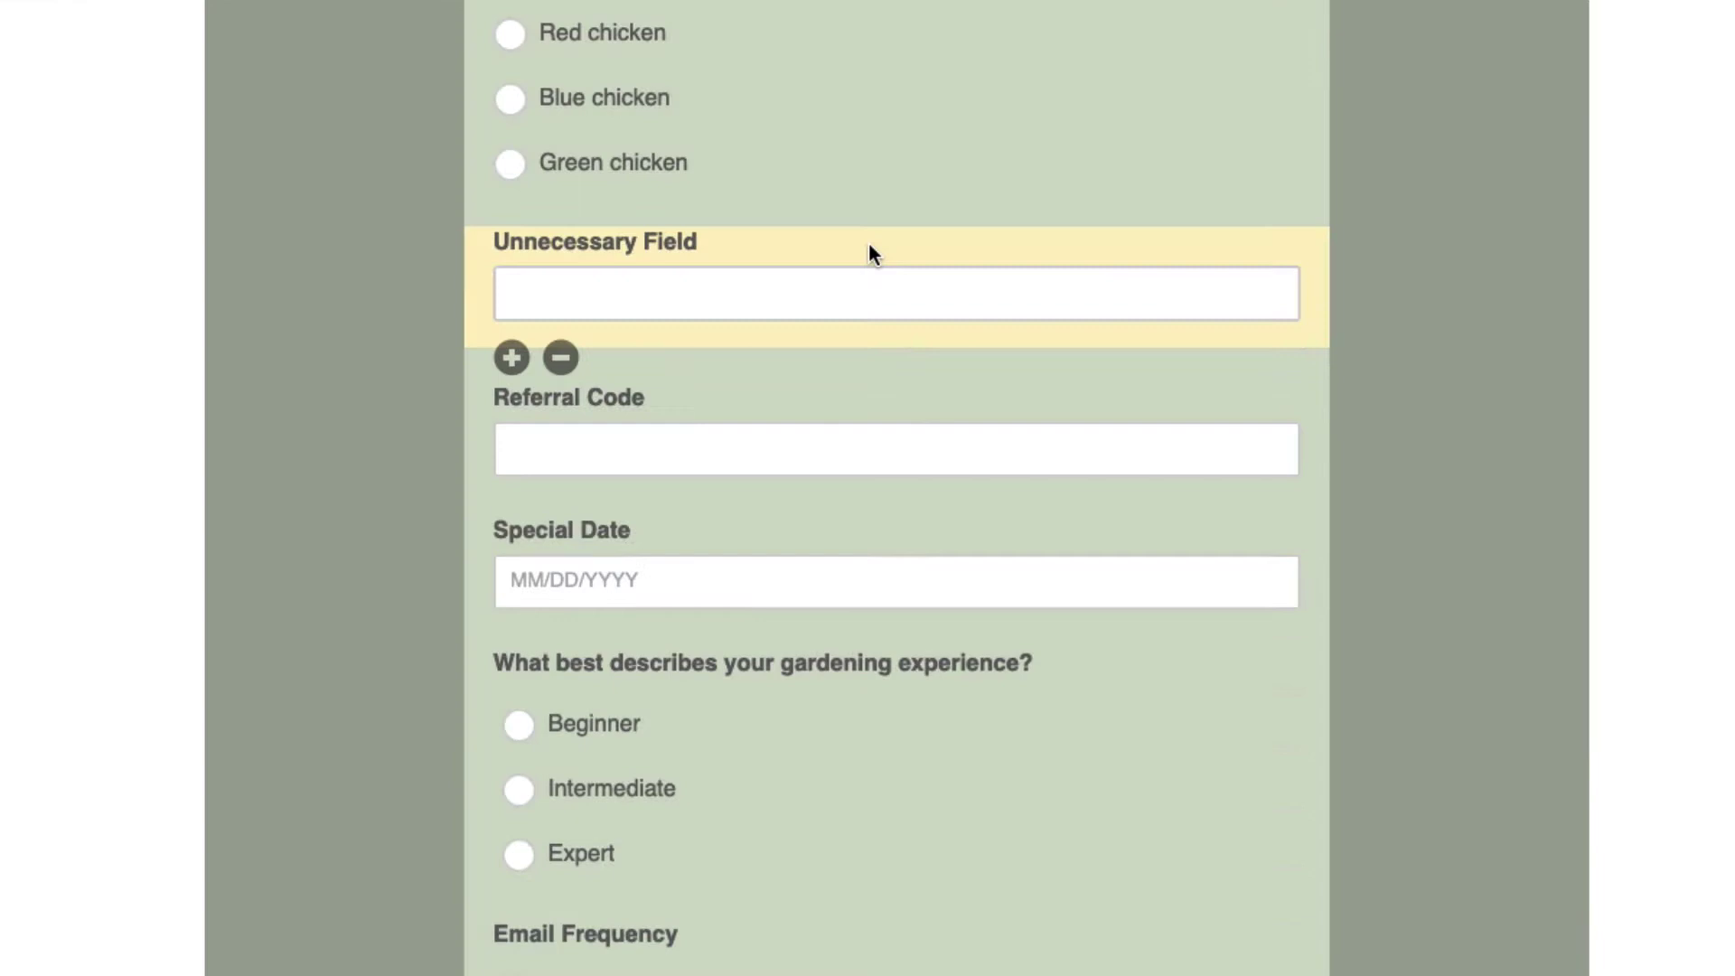
pyautogui.moveTo(870, 246); pyautogui.dragTo(857, 624)
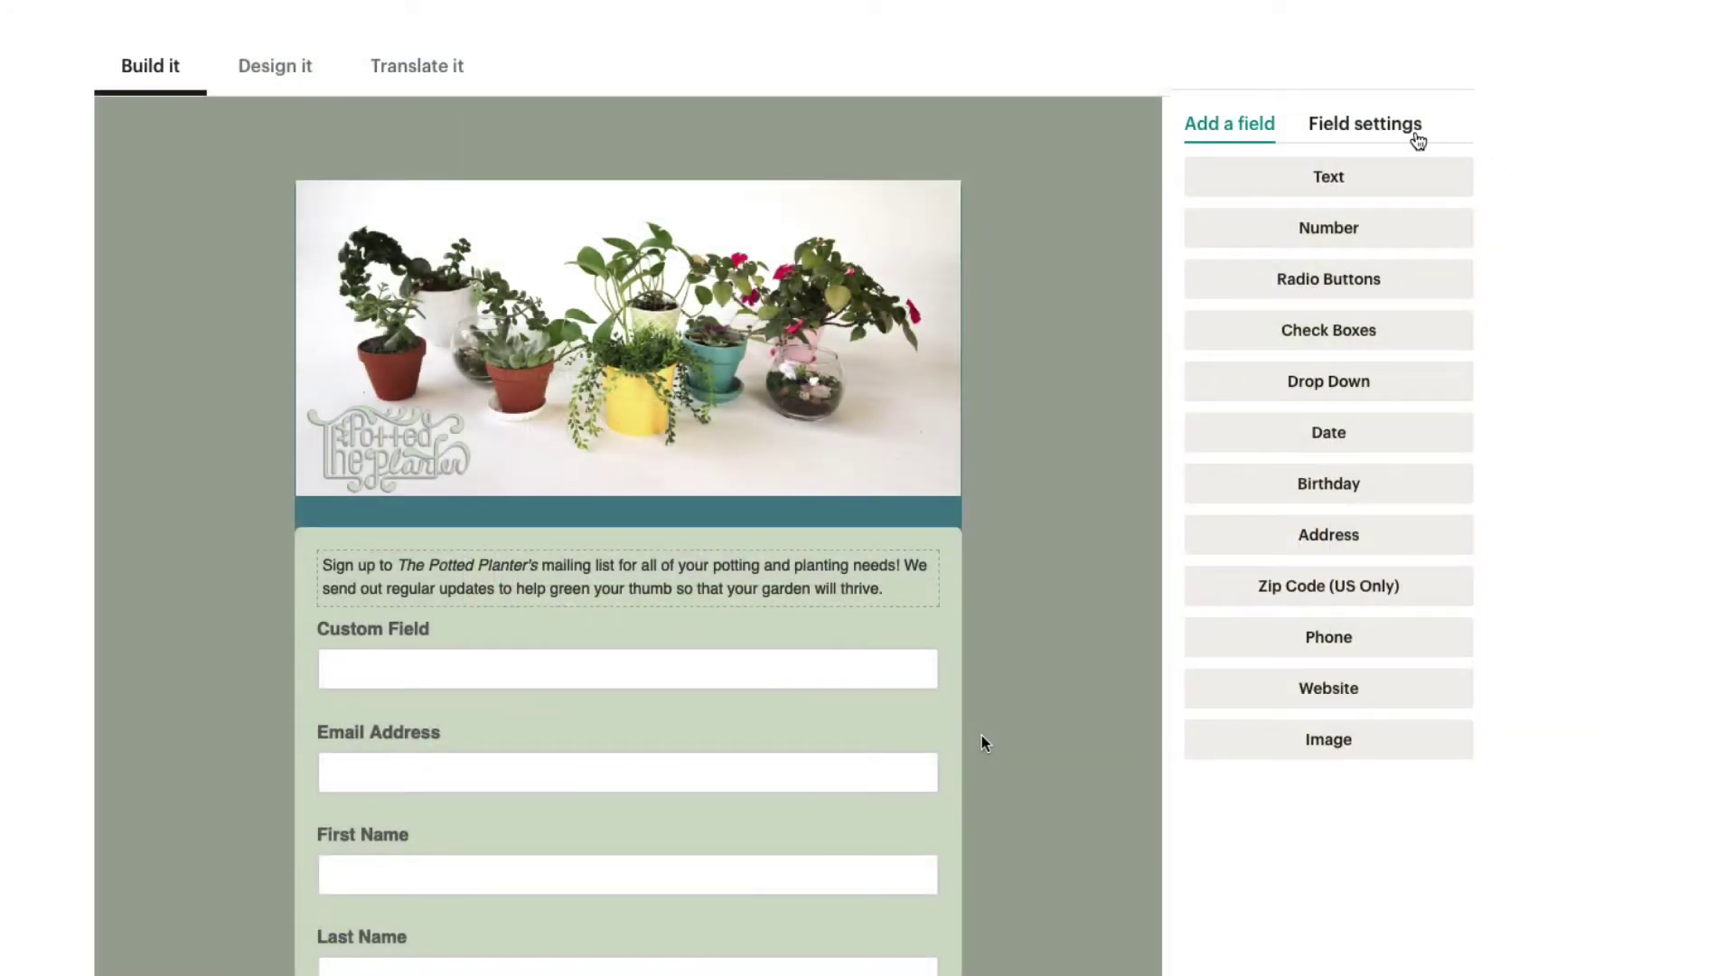
# - Change the new field's label to 'Phone Number' and its tag from CUSTOM1 to PHONENUM
pyautogui.click(1365, 126)
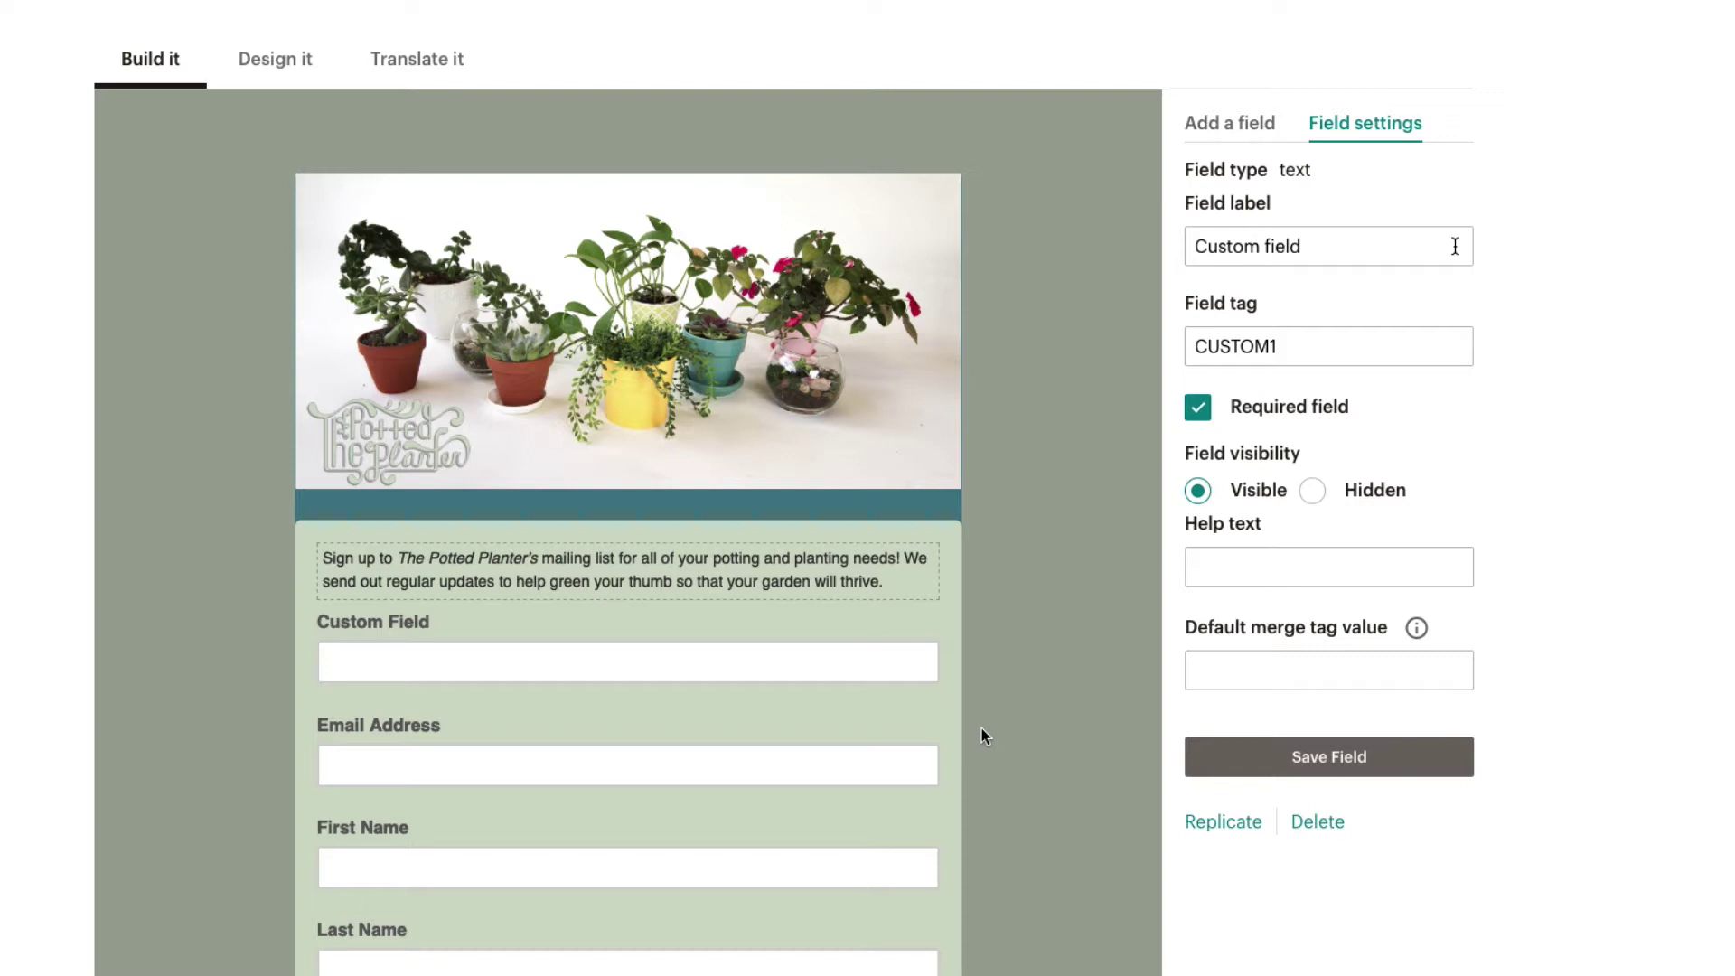
pyautogui.tripleClick(1329, 246)
pyautogui.press('BackSpace')
pyautogui.write('Phone Number')
pyautogui.click(1479, 387)
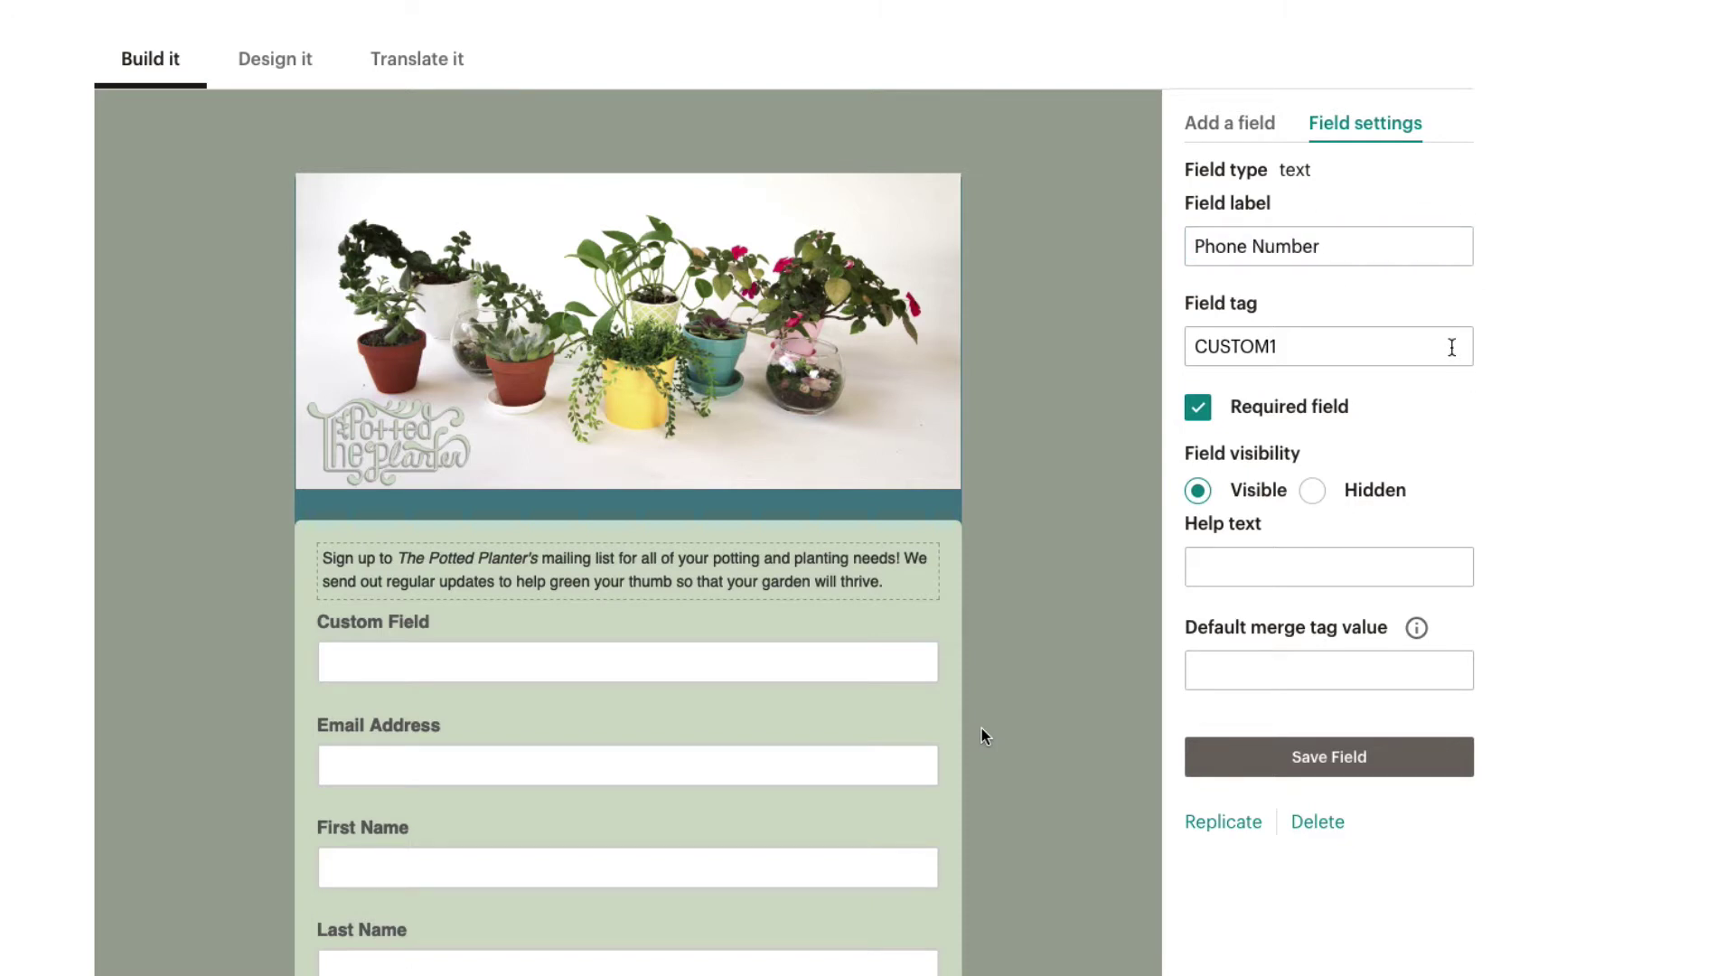
pyautogui.tripleClick(1451, 347)
pyautogui.press('BackSpace')
pyautogui.write('PHONENUM')
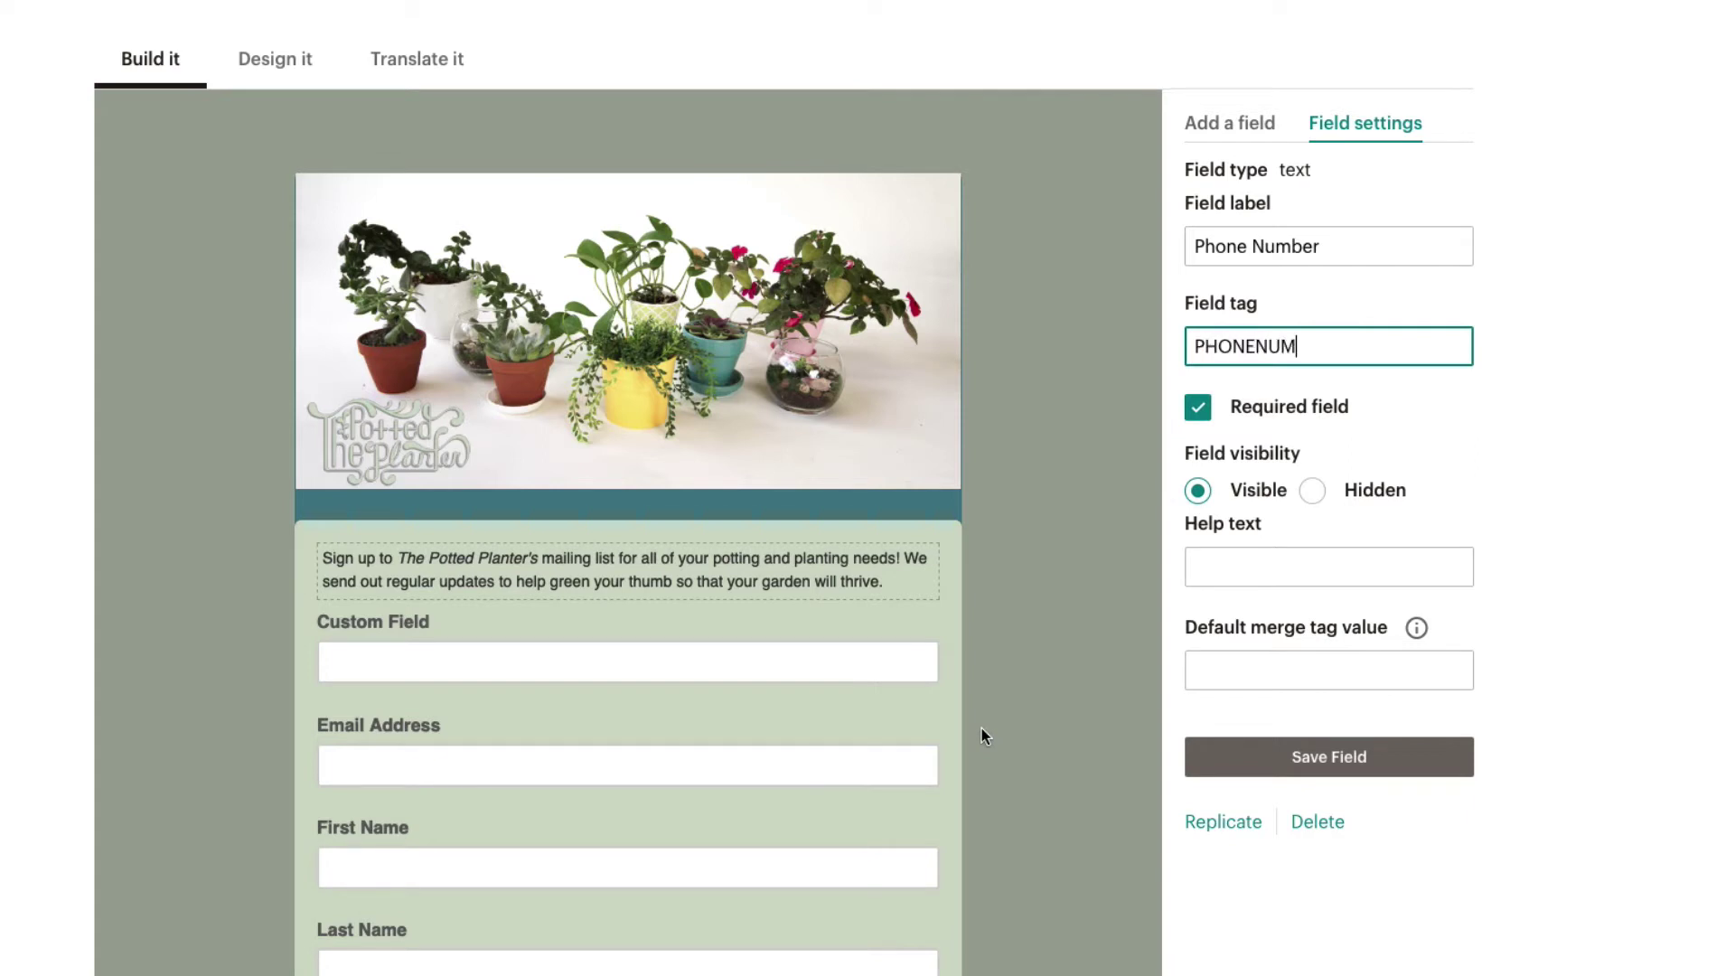
pyautogui.click(982, 729)
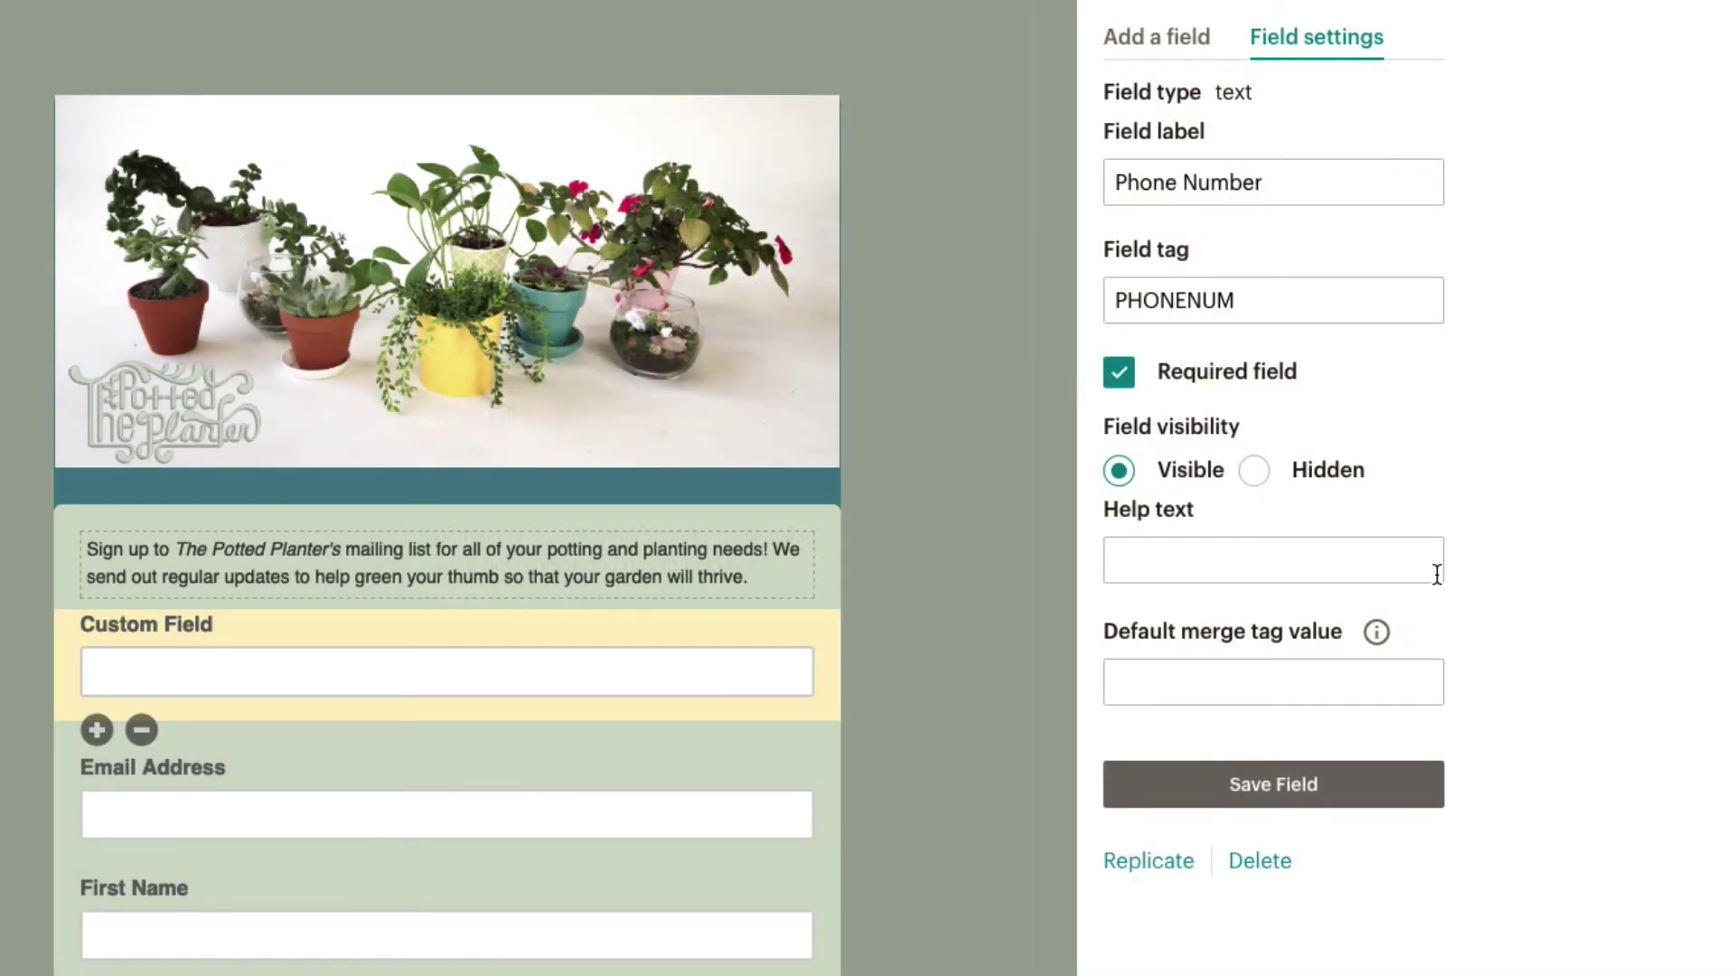
# - Add help text beginning 'Enter your phone number' and preview it on the form
pyautogui.click(1425, 560)
pyautogui.write('Enter your phone number and ar')
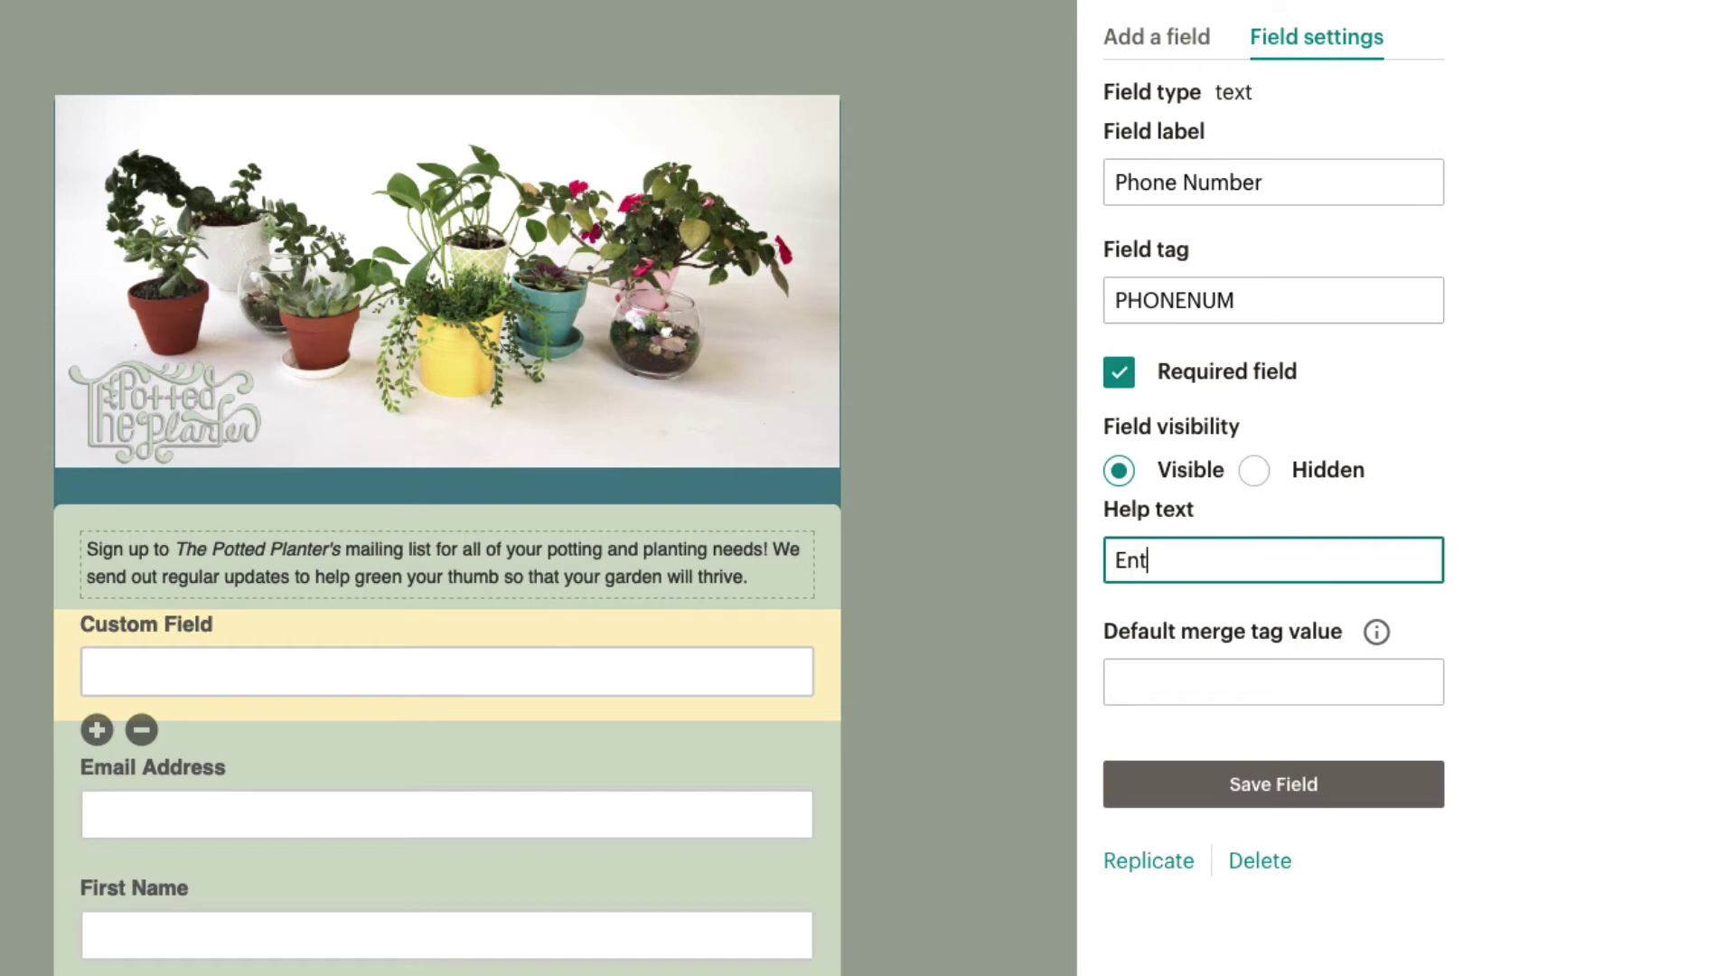
pyautogui.click(1456, 719)
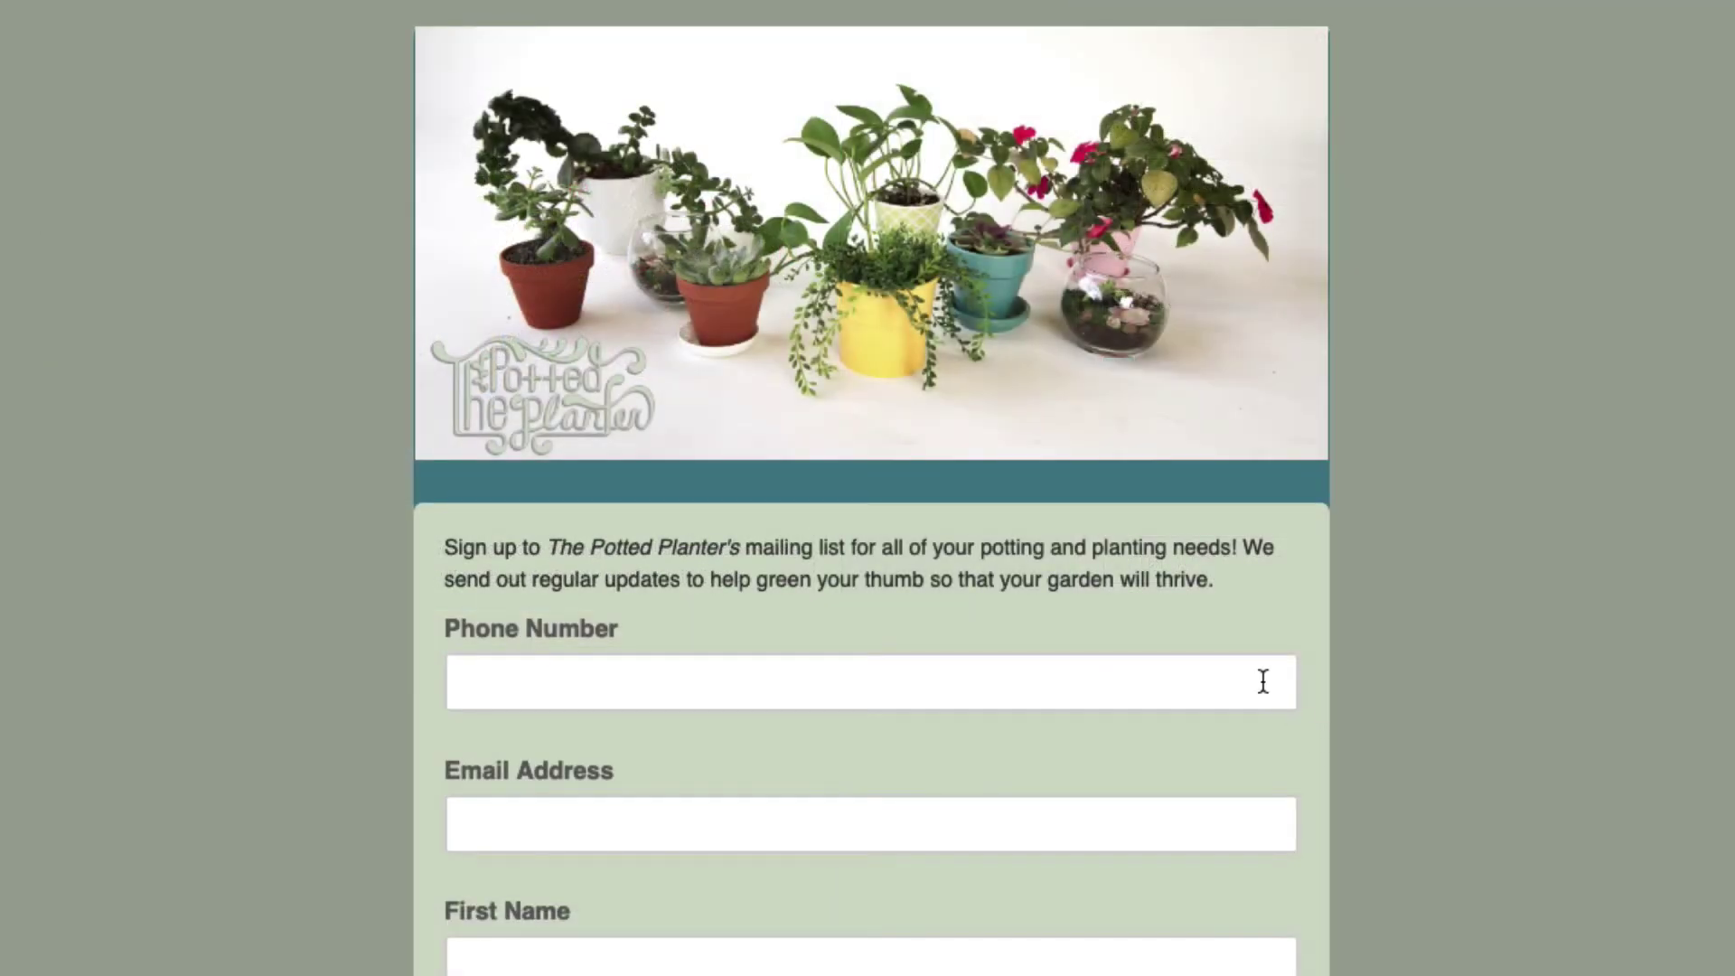
pyautogui.click(1263, 681)
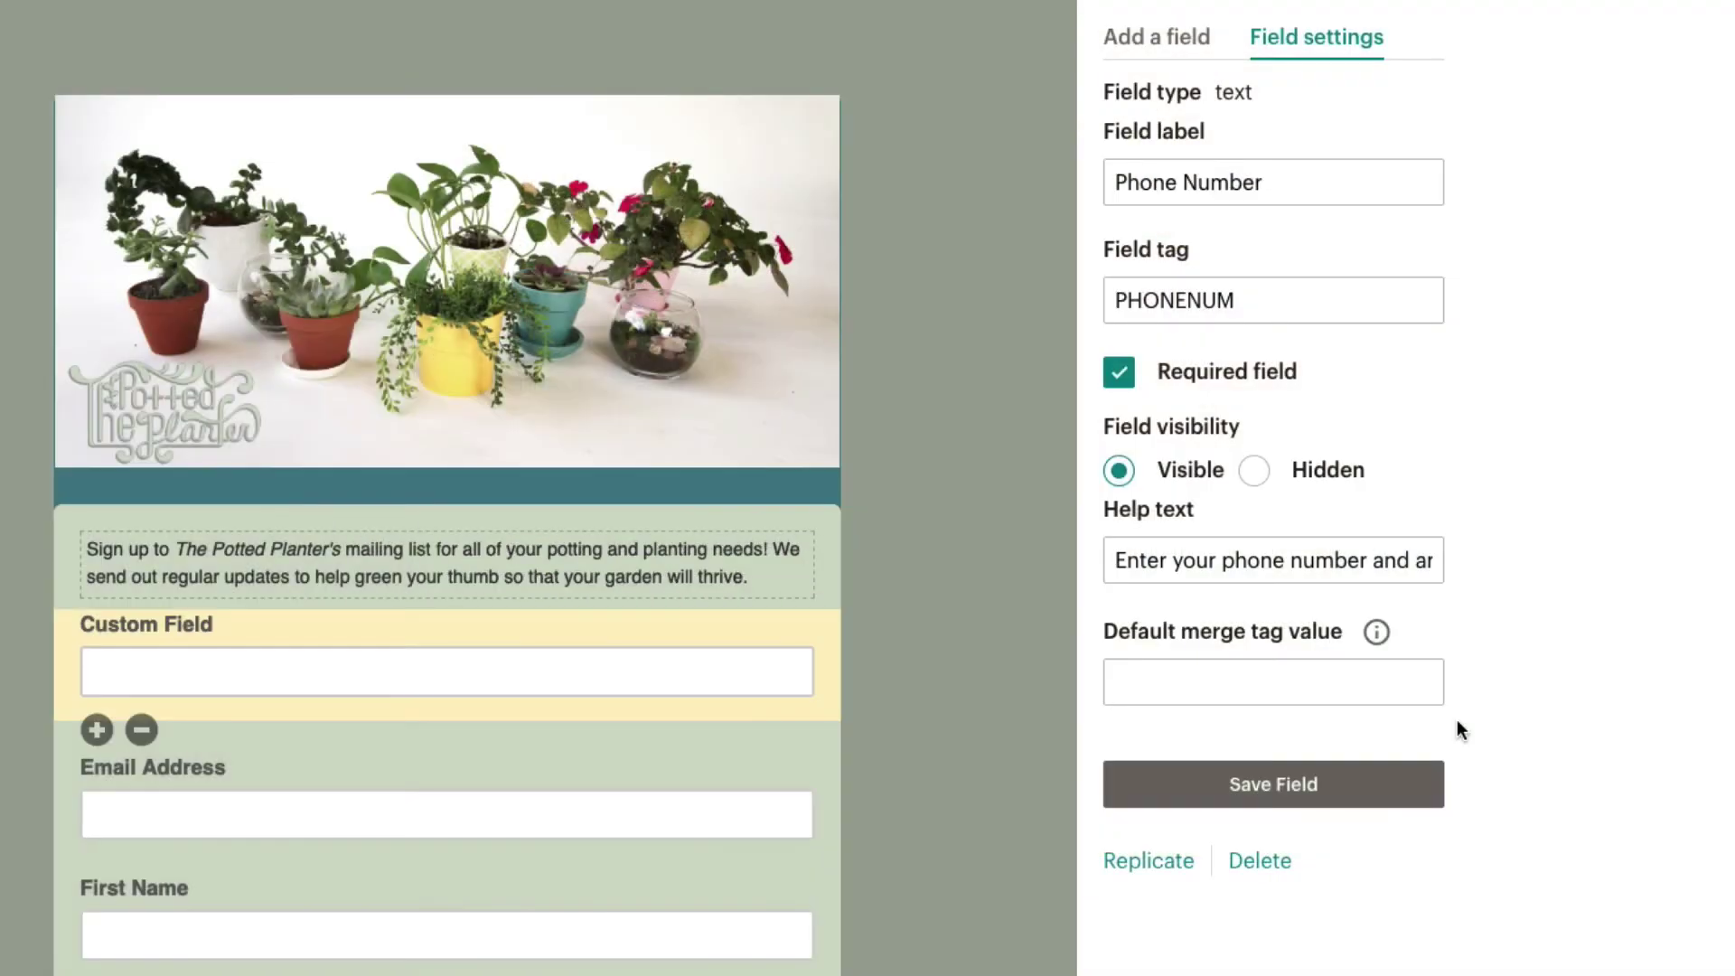
pyautogui.click(1409, 683)
pyautogui.write('(000')
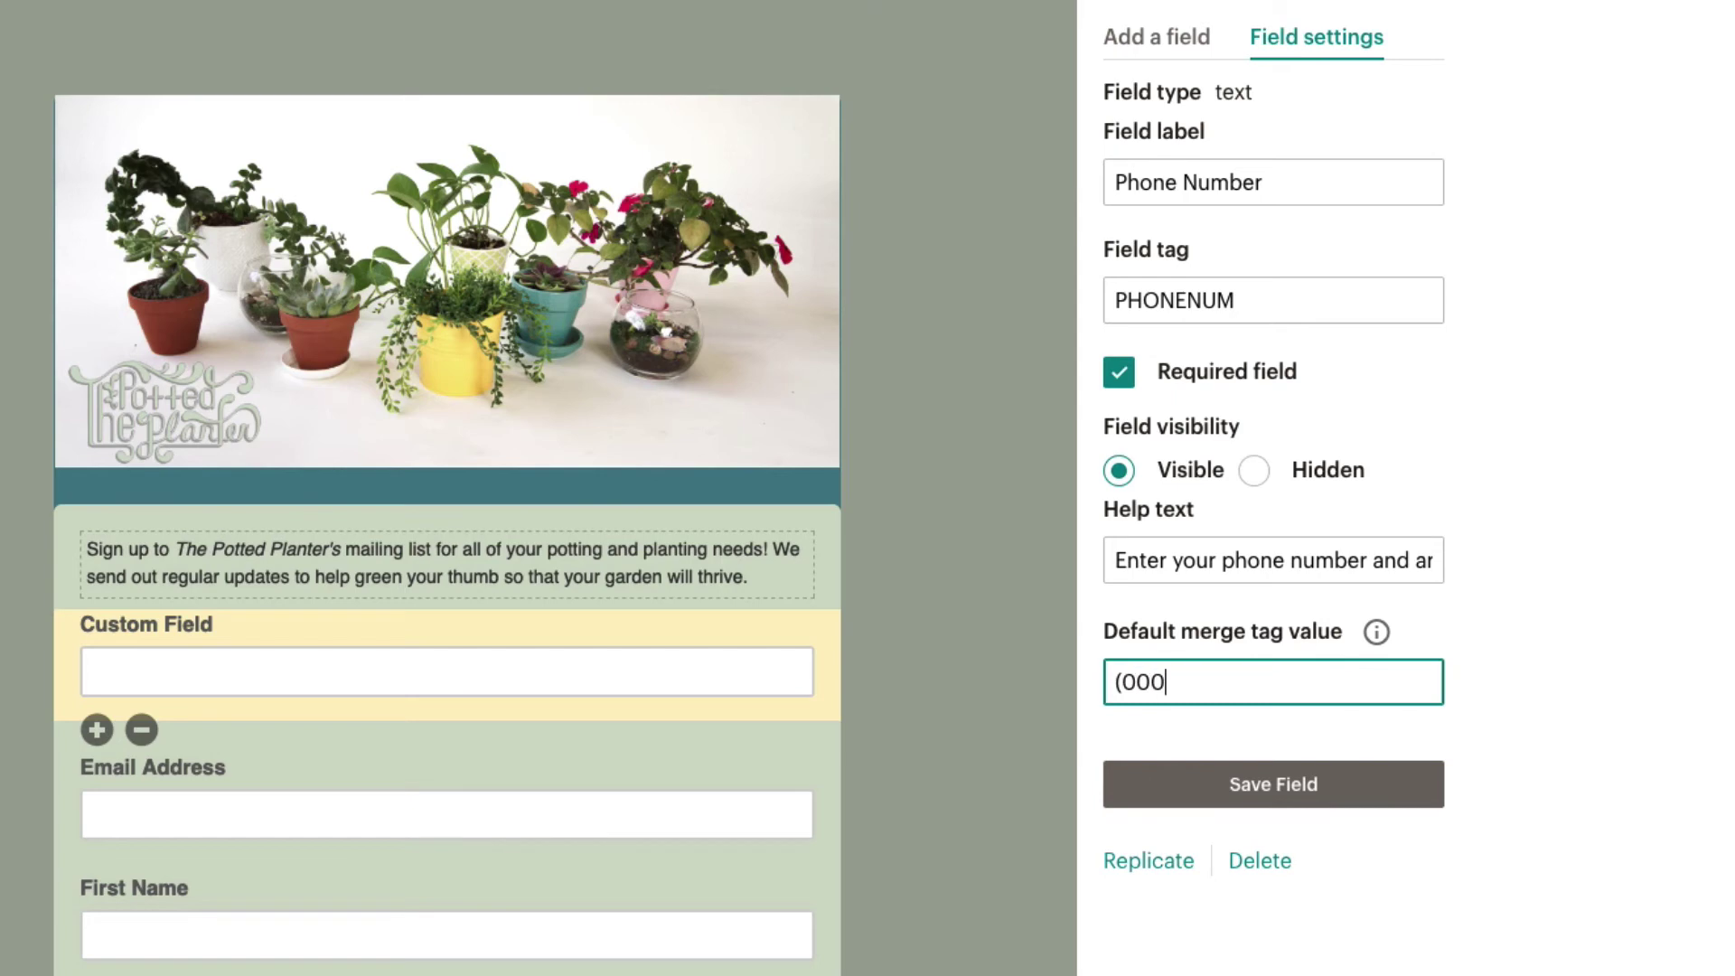
pyautogui.write(') 000-0000')
pyautogui.click(1452, 845)
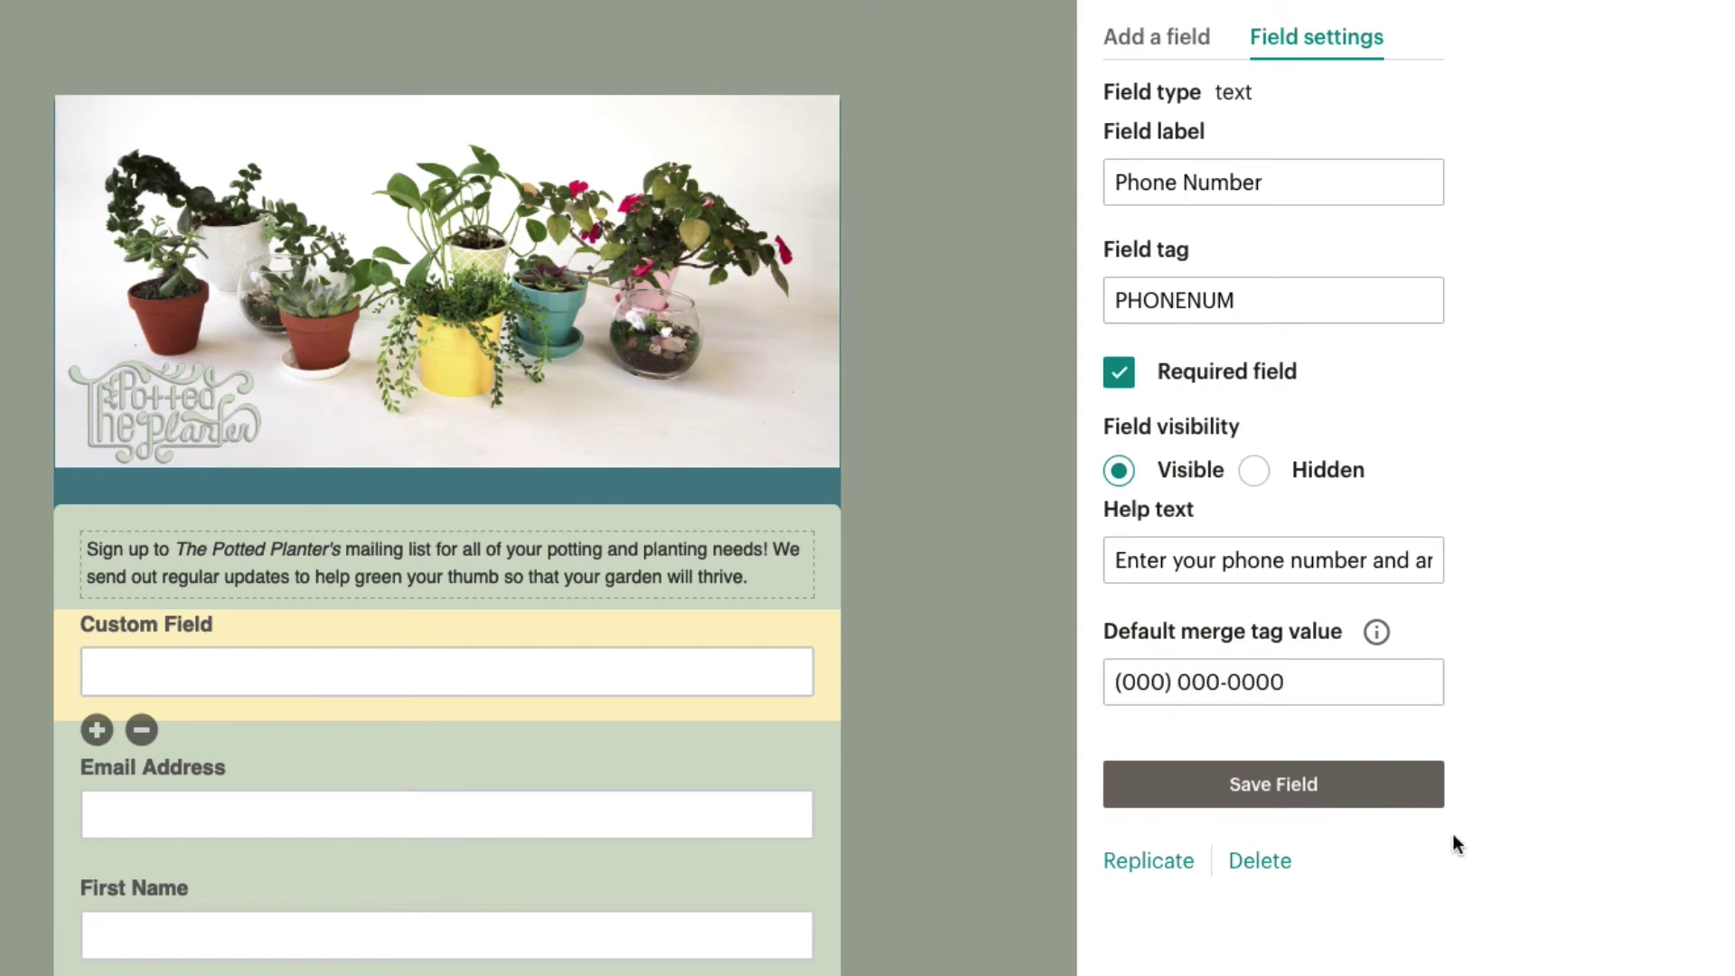
pyautogui.click(1419, 797)
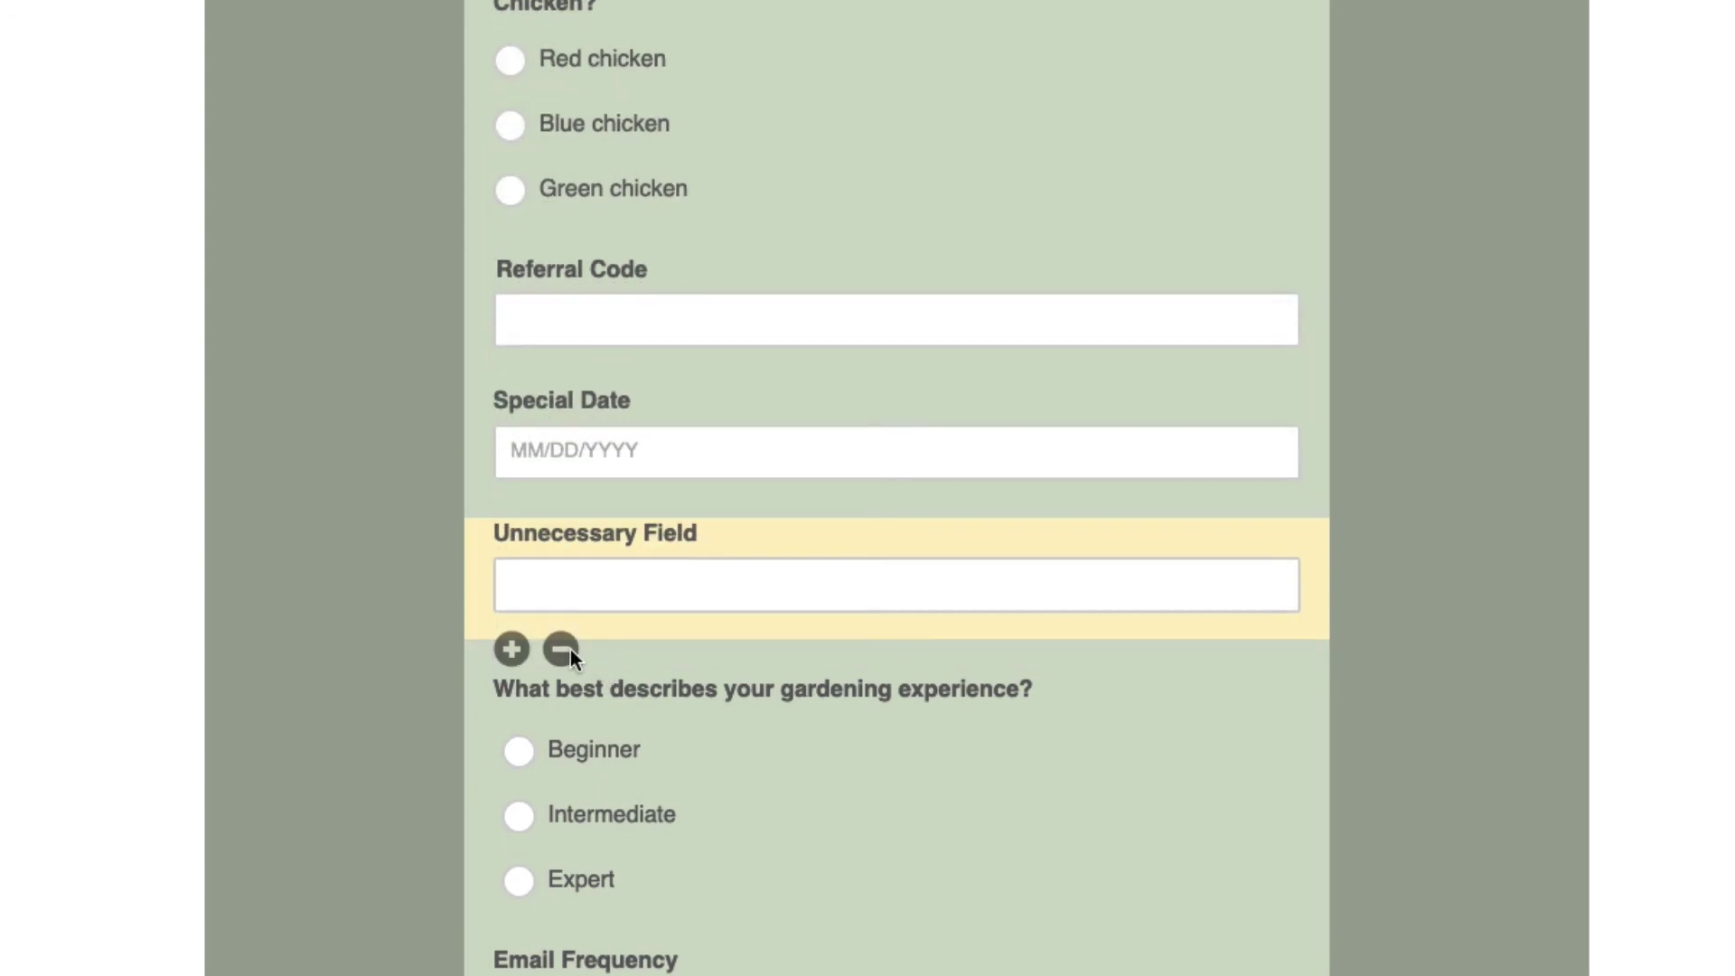
# - Delete Unnecessary Field from the form, confirming with DELETE
pyautogui.click(569, 649)
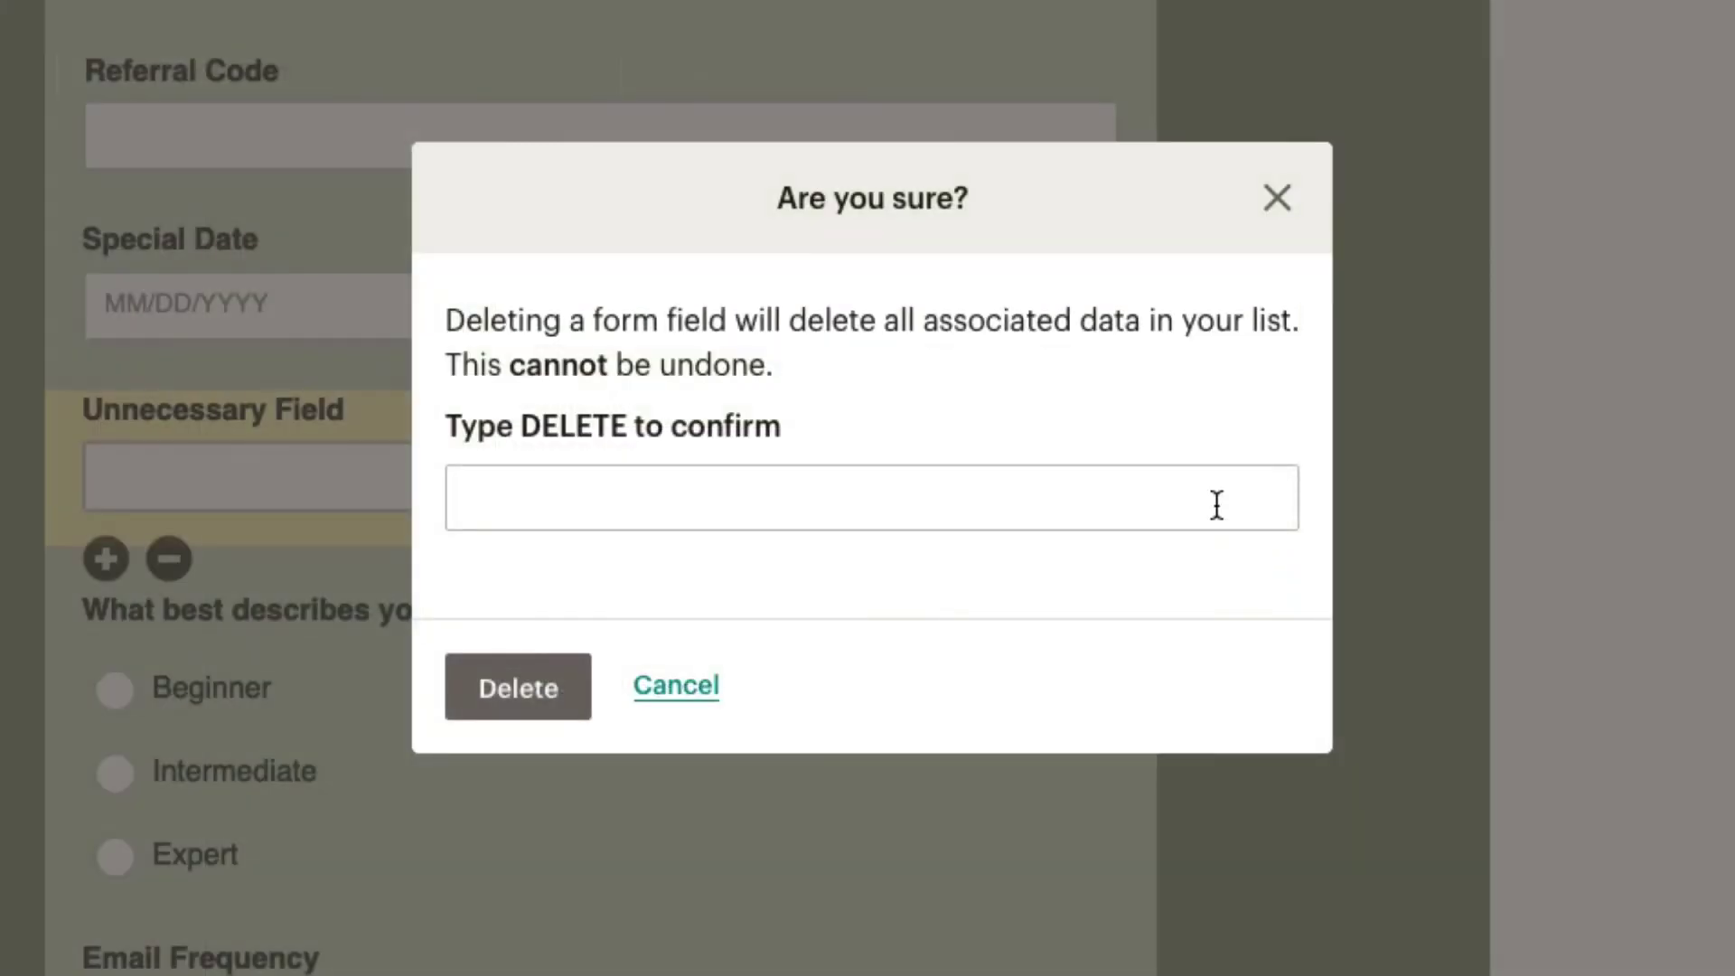
pyautogui.click(1217, 504)
pyautogui.write('DELETE')
pyautogui.click(616, 734)
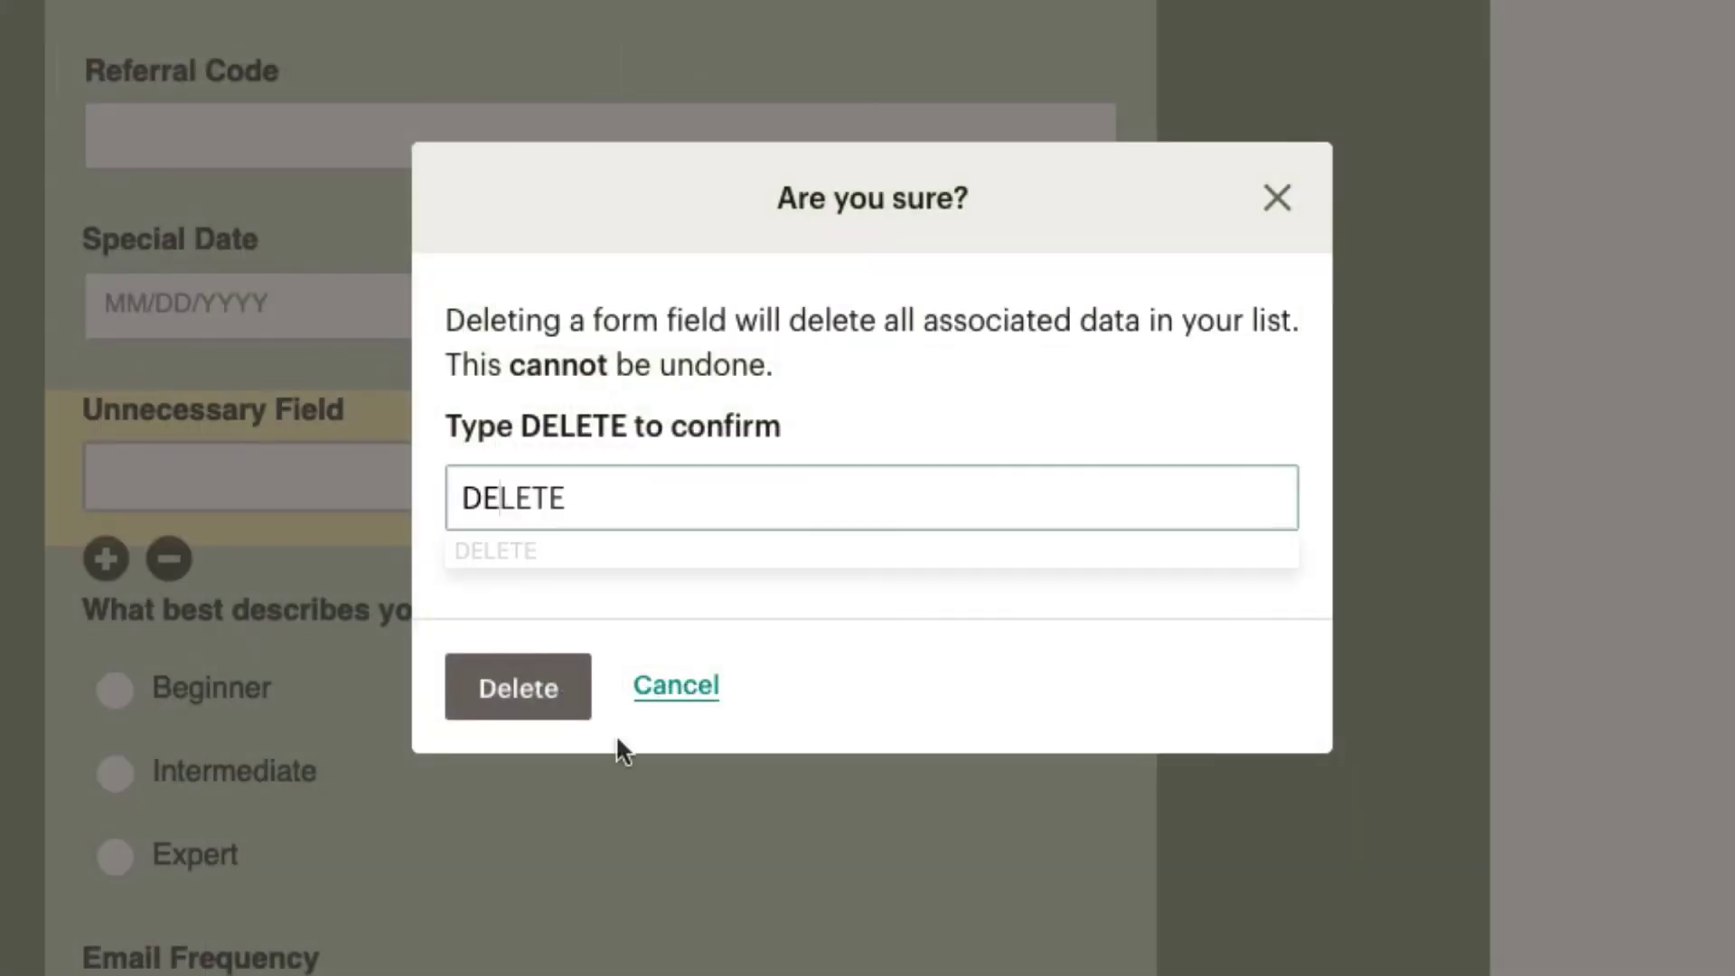
pyautogui.click(569, 709)
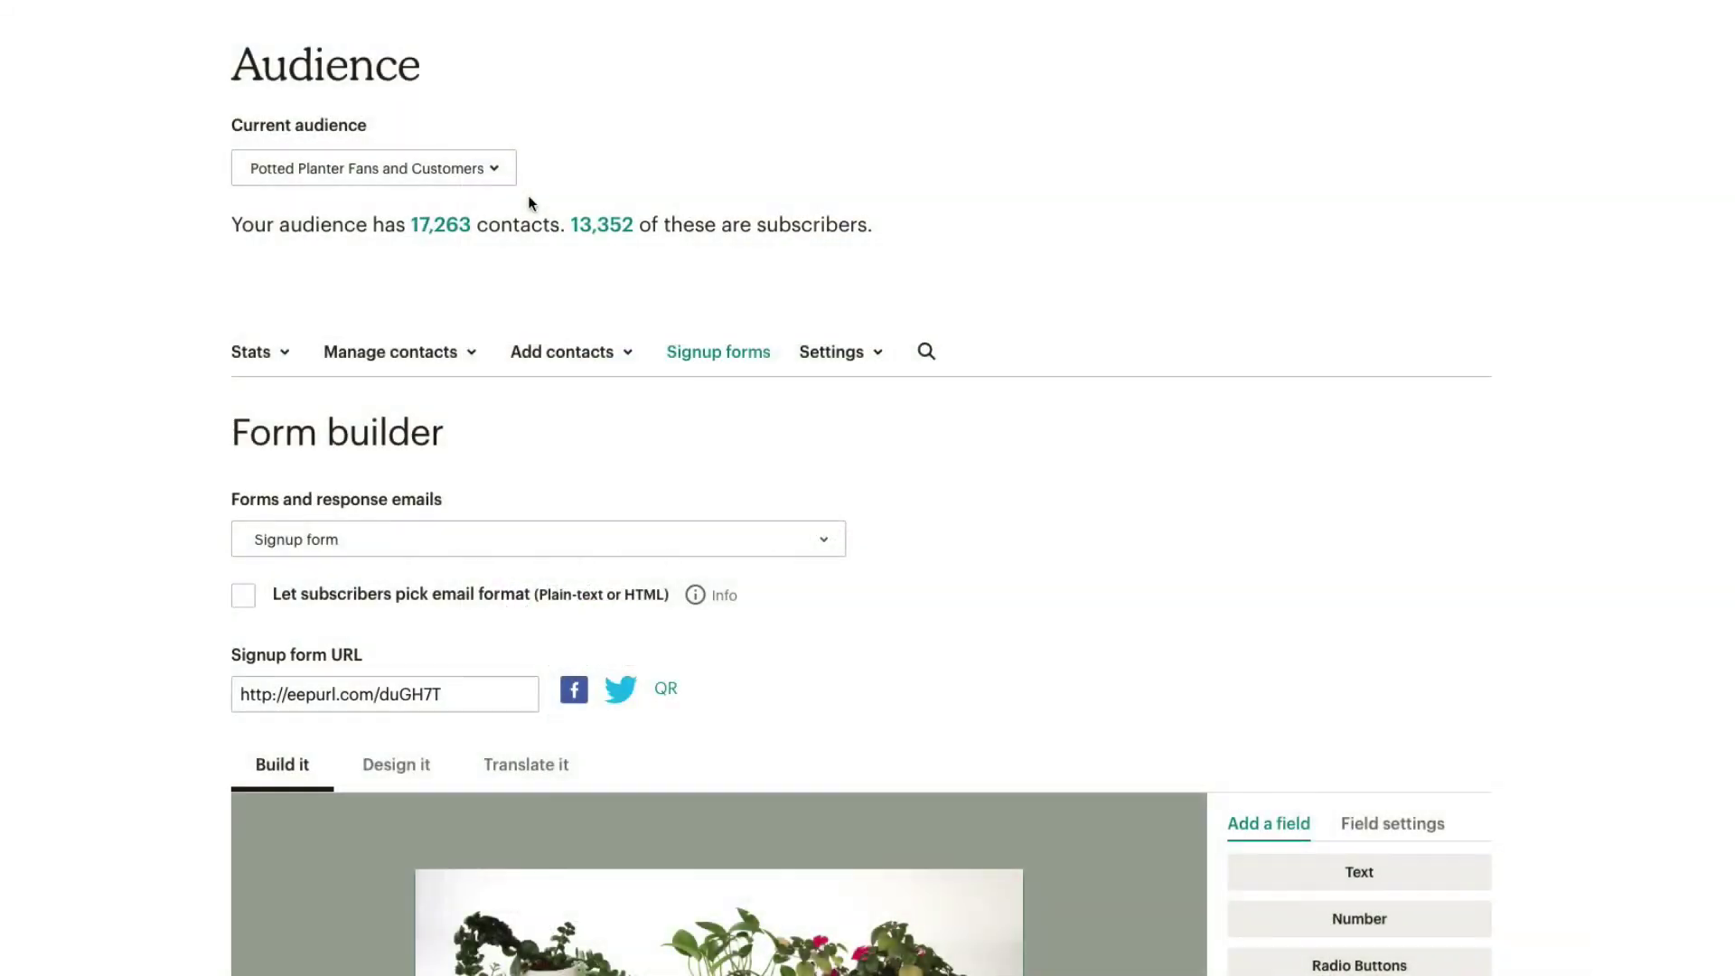
# - View the Potted Planter Events, Staff, and Contest Winners audiences' signup forms in turn
pyautogui.click(497, 174)
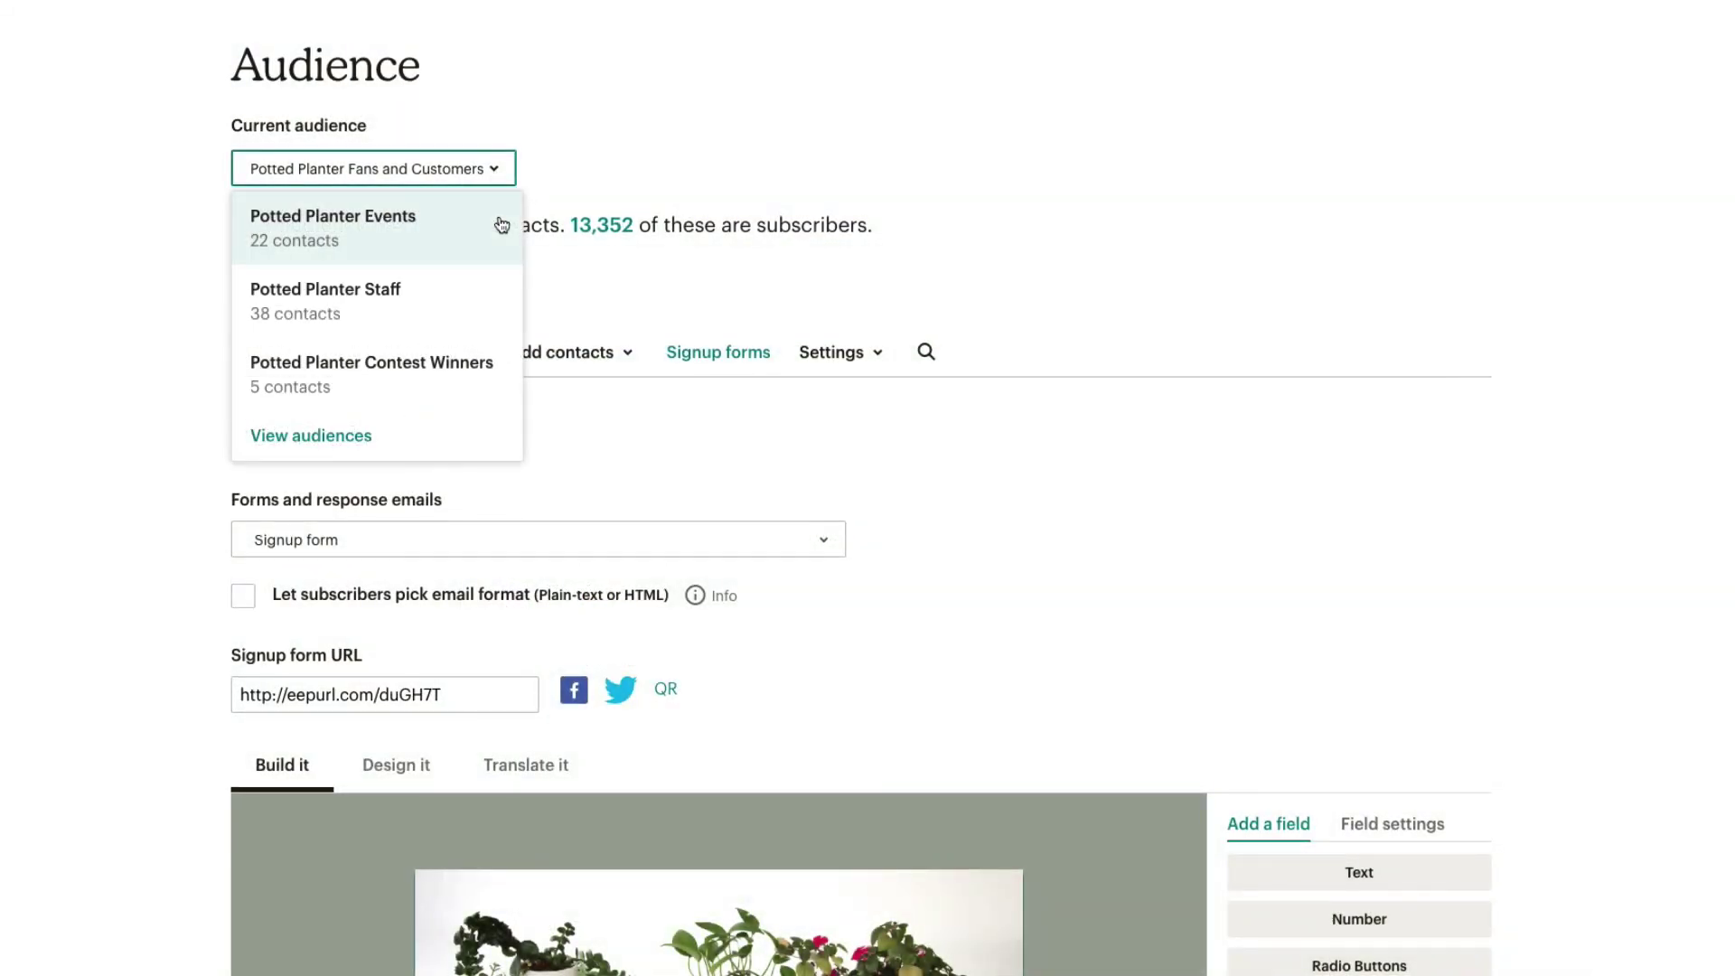
pyautogui.click(502, 224)
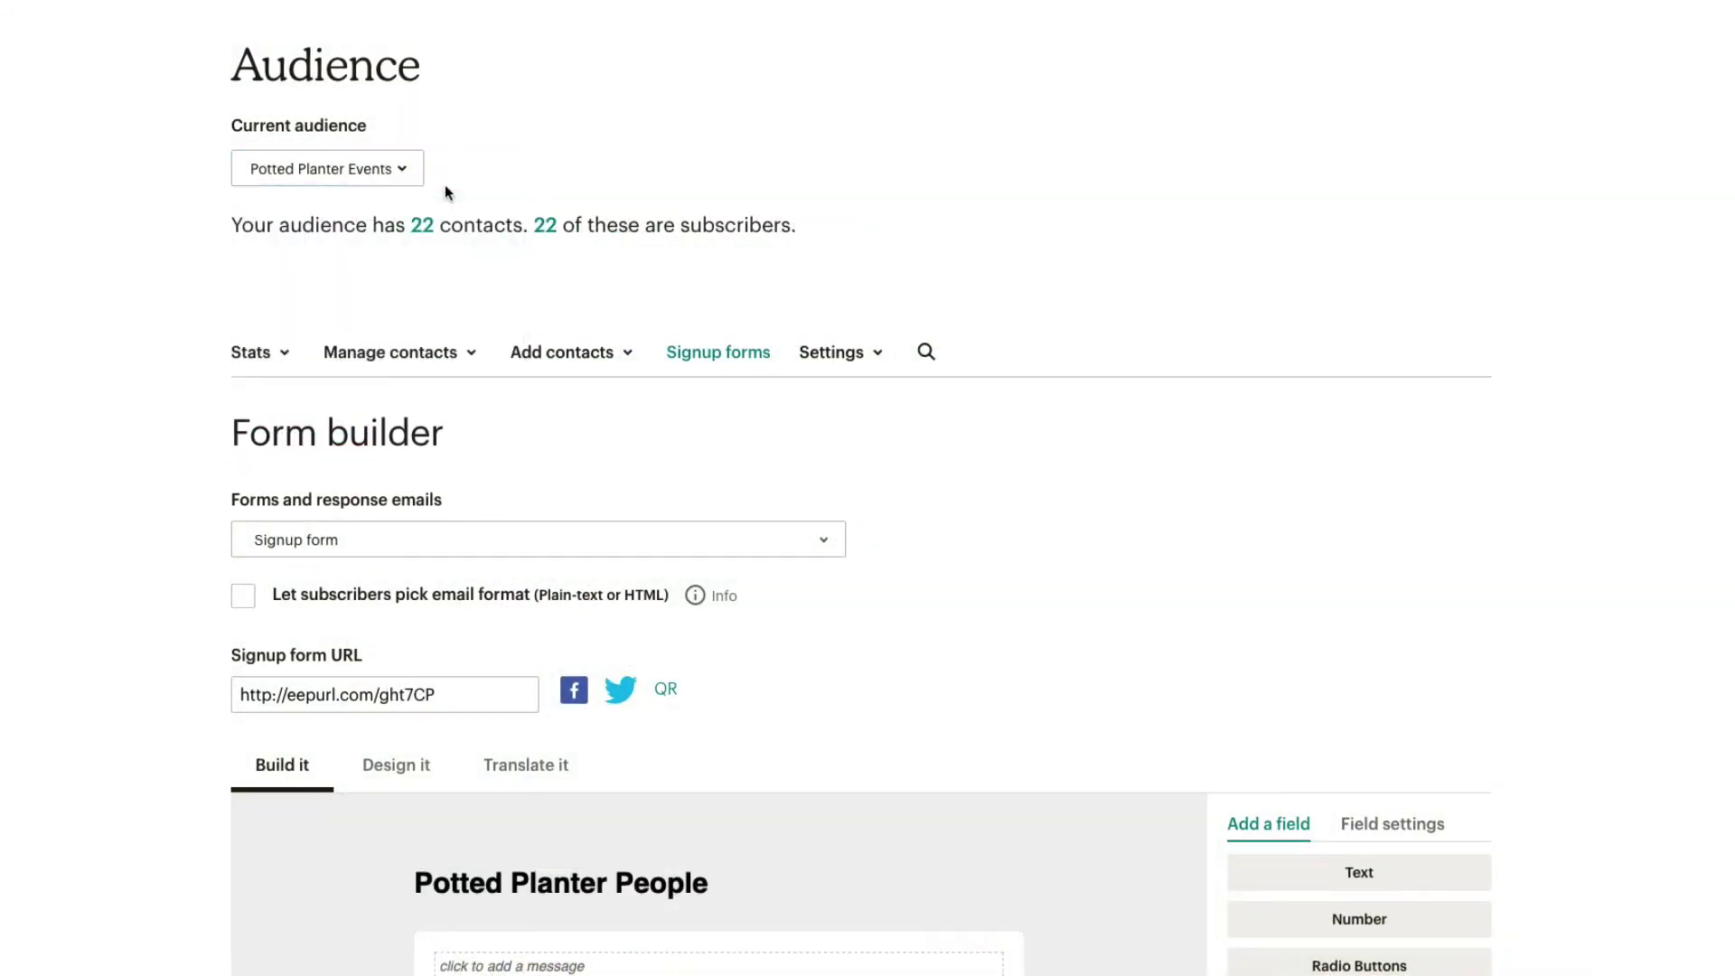
pyautogui.click(408, 172)
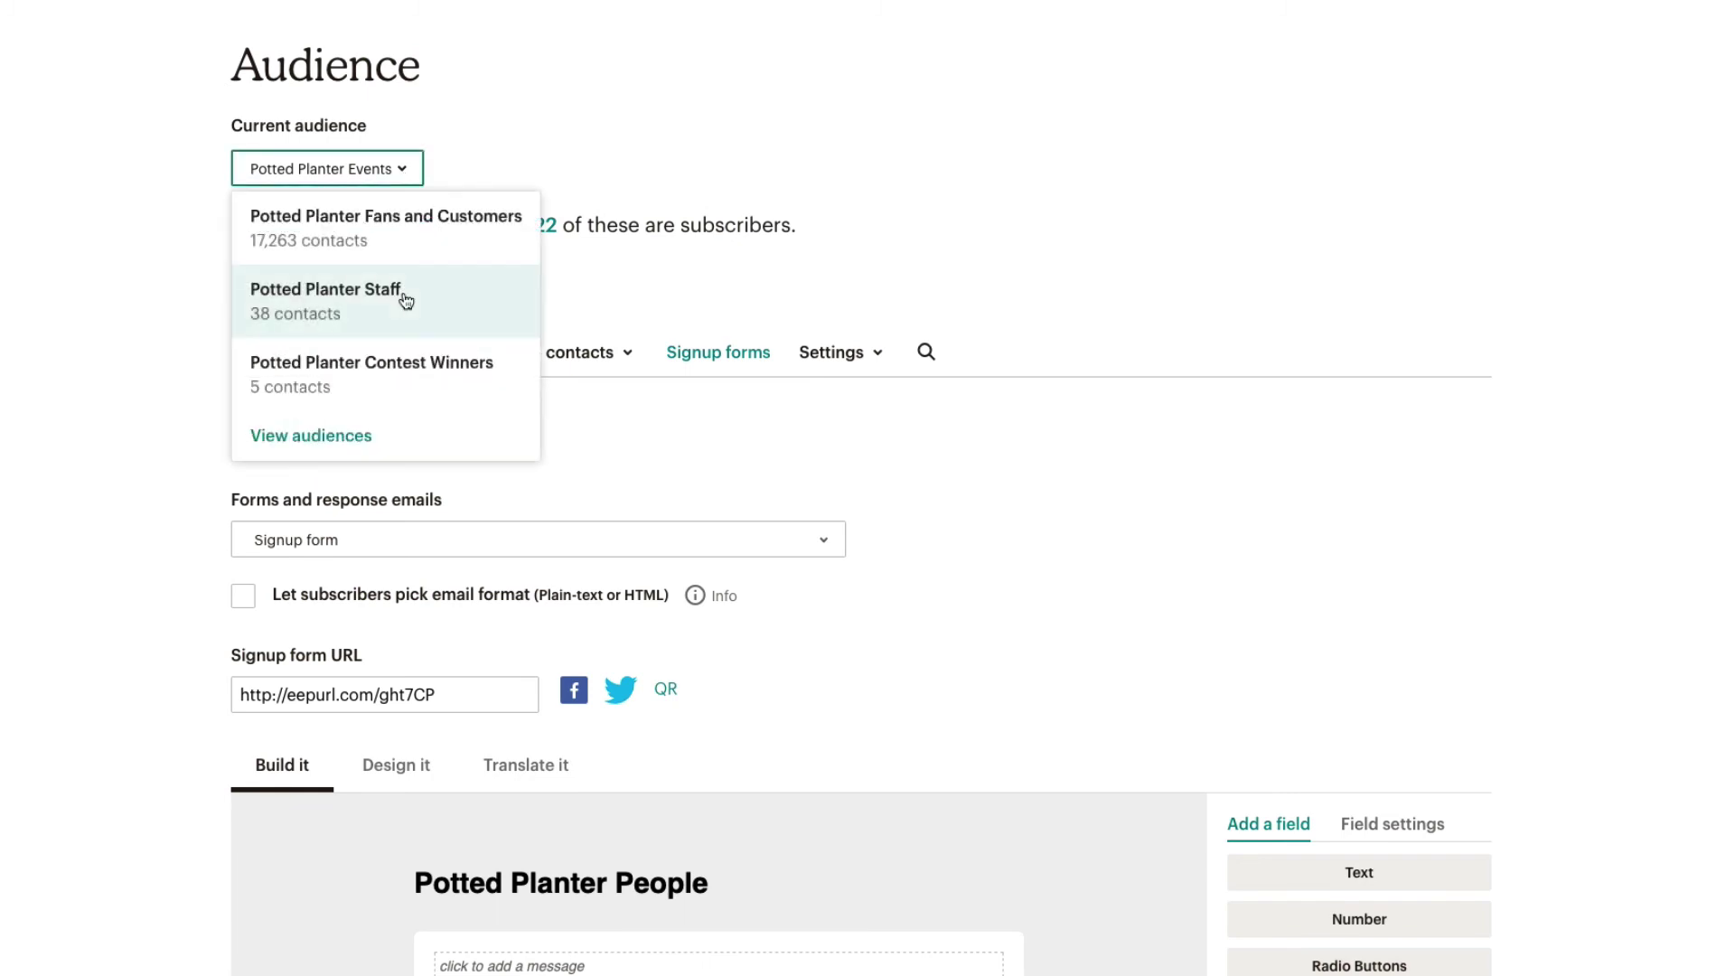
pyautogui.click(406, 300)
pyautogui.click(399, 171)
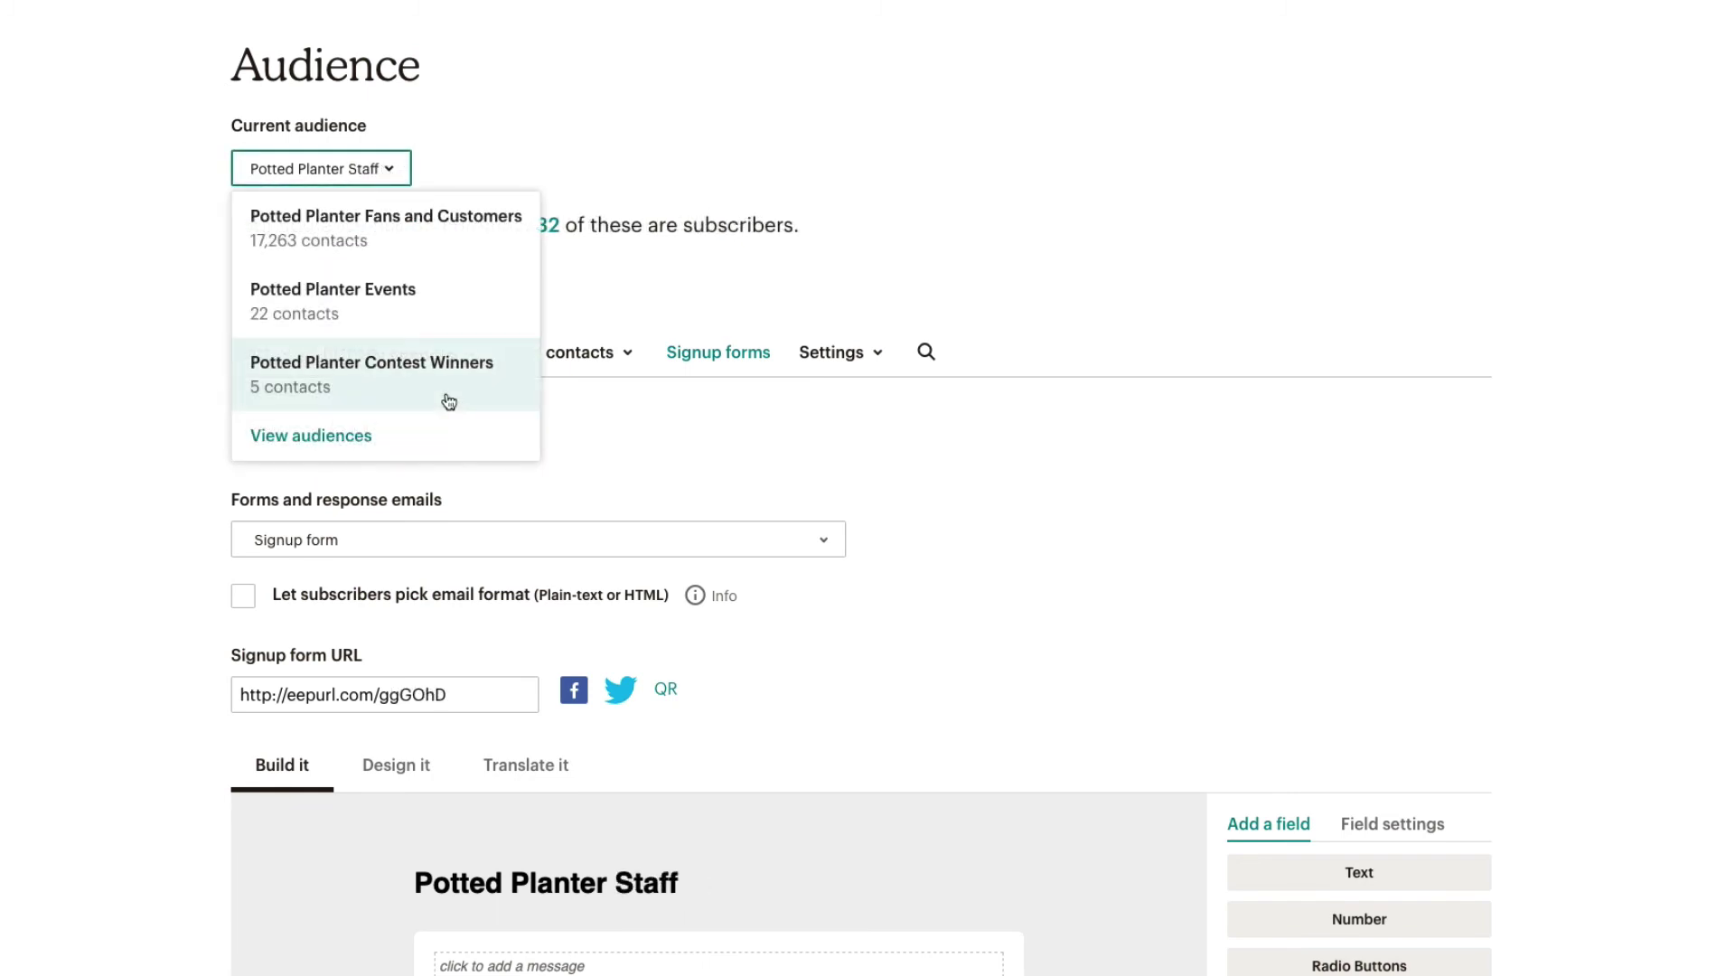
pyautogui.click(449, 401)
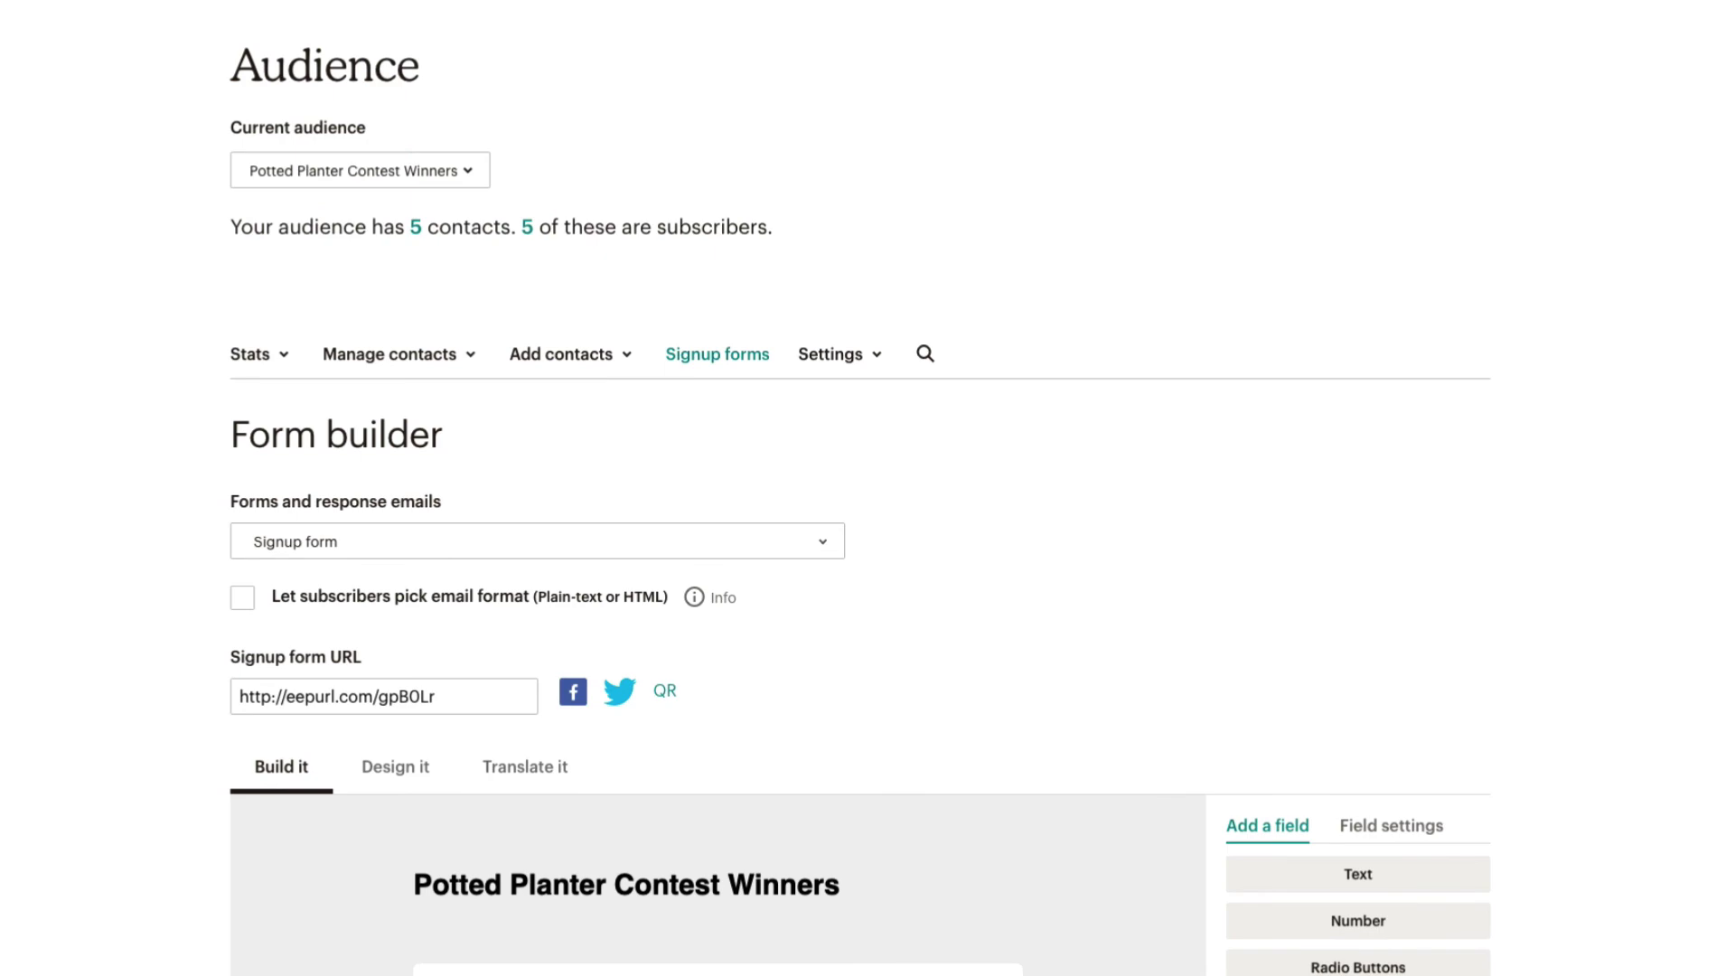